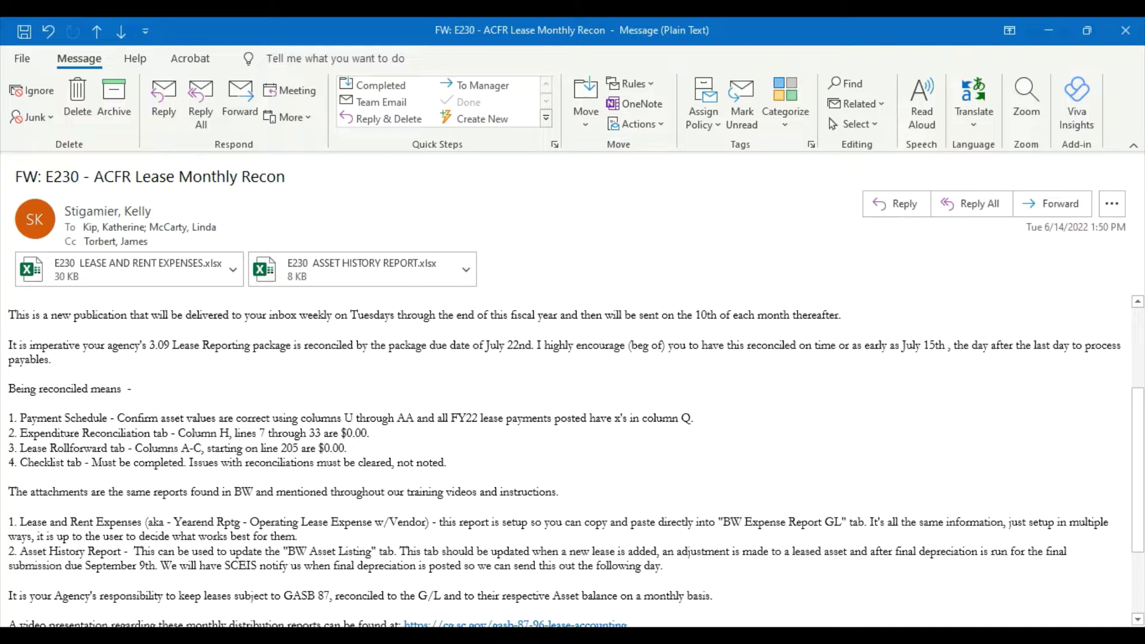
Switch to the E160 3.09 lease reporting workbook and review the end of the BW Expense Report GL data and the BW Asset Listing sheet
key("alt+Tab")
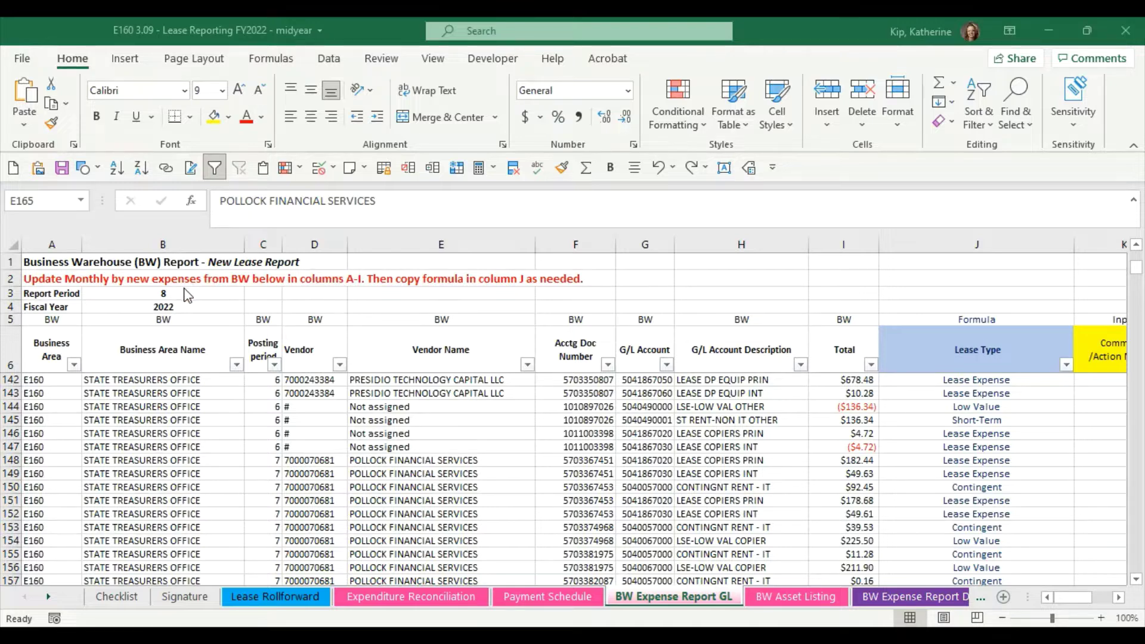
scroll(418, 522, "down", 9)
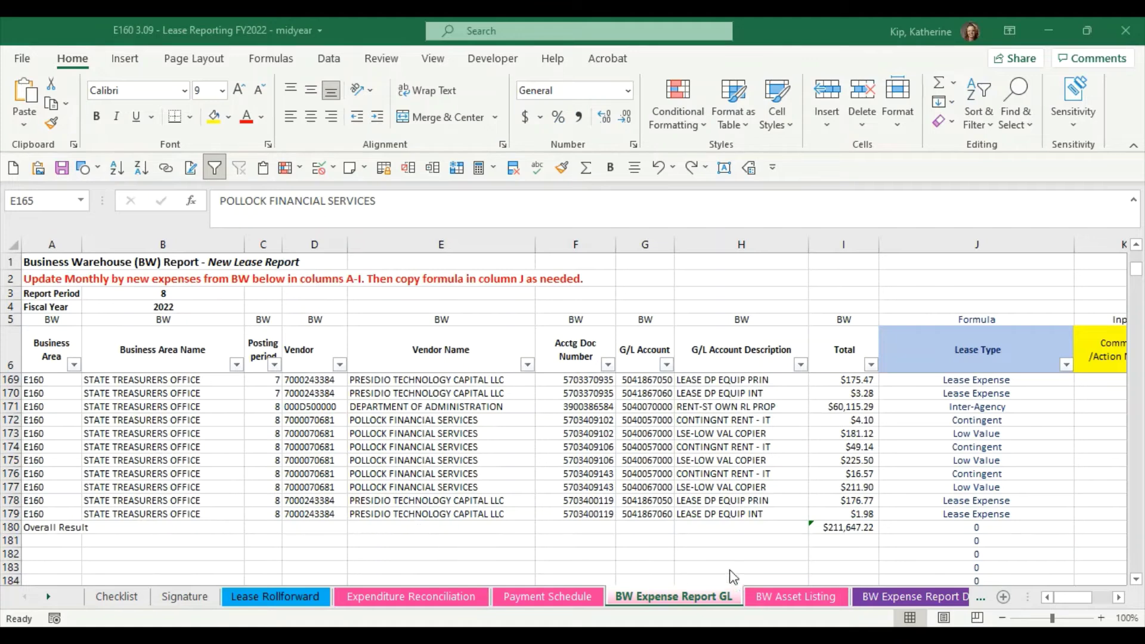
left_click(809, 598)
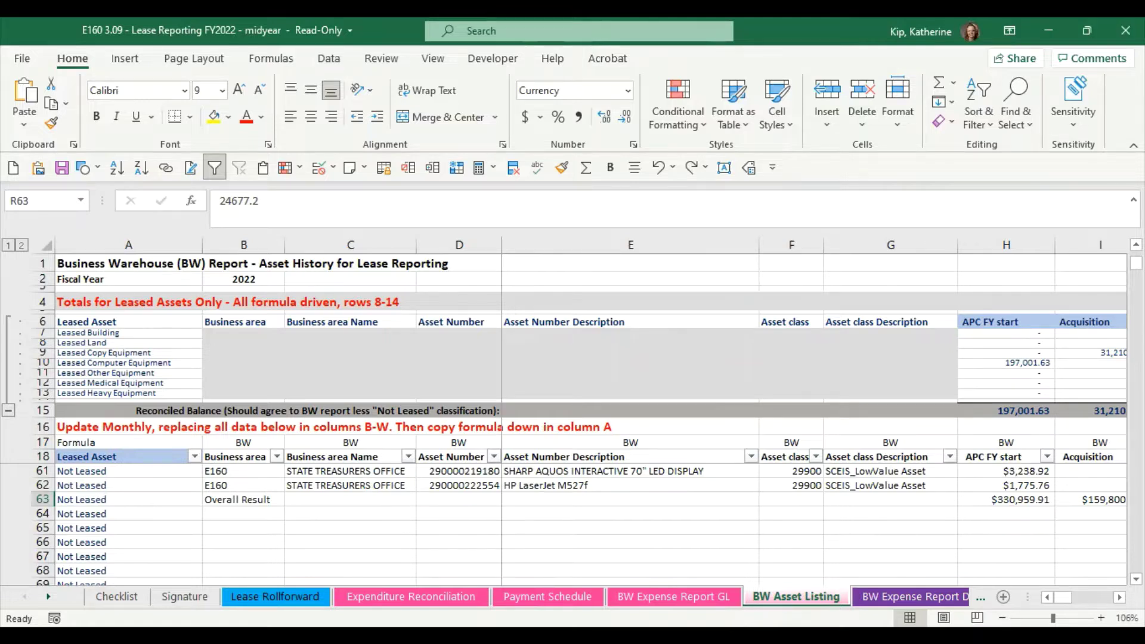
Switch to the Monthly Reconciliation Report lease expense workbook and open its Period 9 sheet
mouse_move(719, 637)
key("alt+Tab")
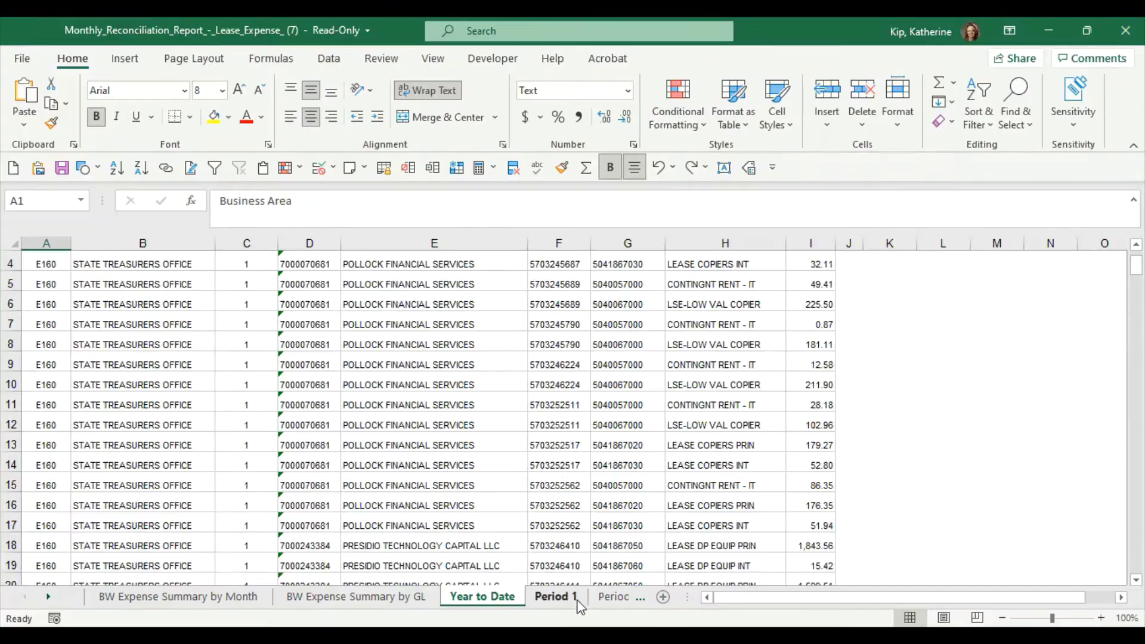
left_click(570, 603)
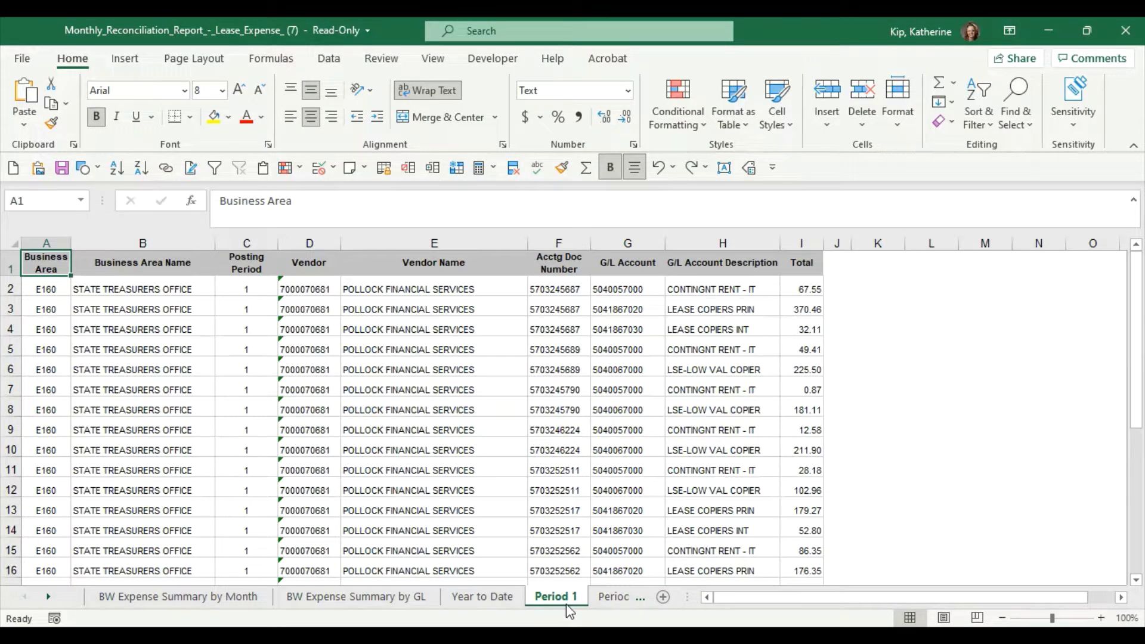
left_click(49, 598)
left_click(49, 598)
left_click(49, 598)
left_click(49, 598)
left_click(49, 598)
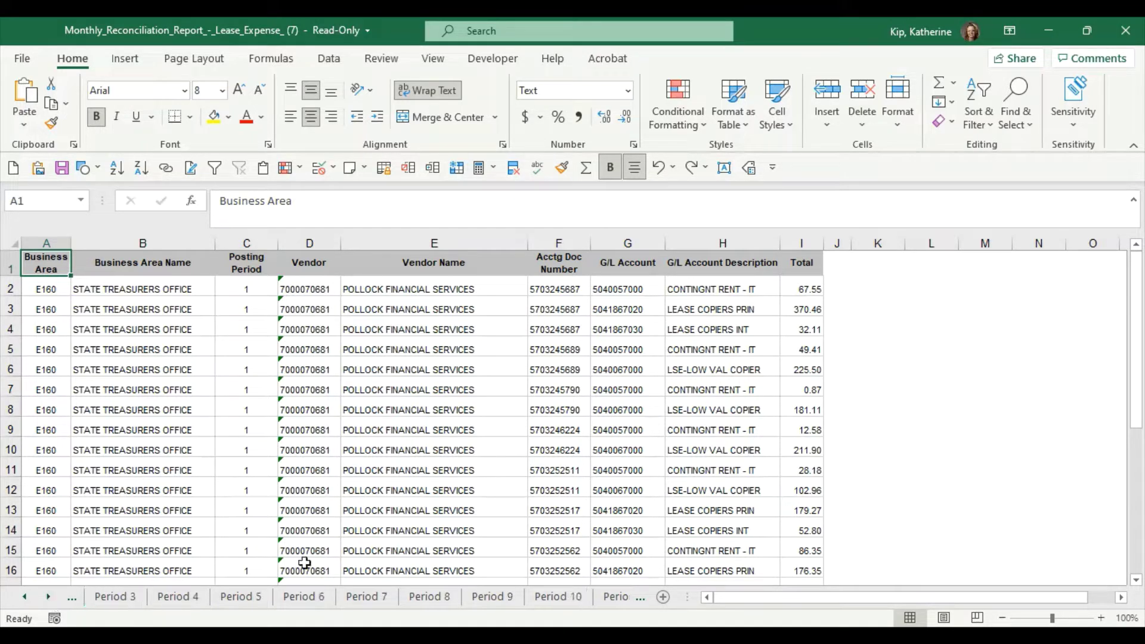
left_click(492, 596)
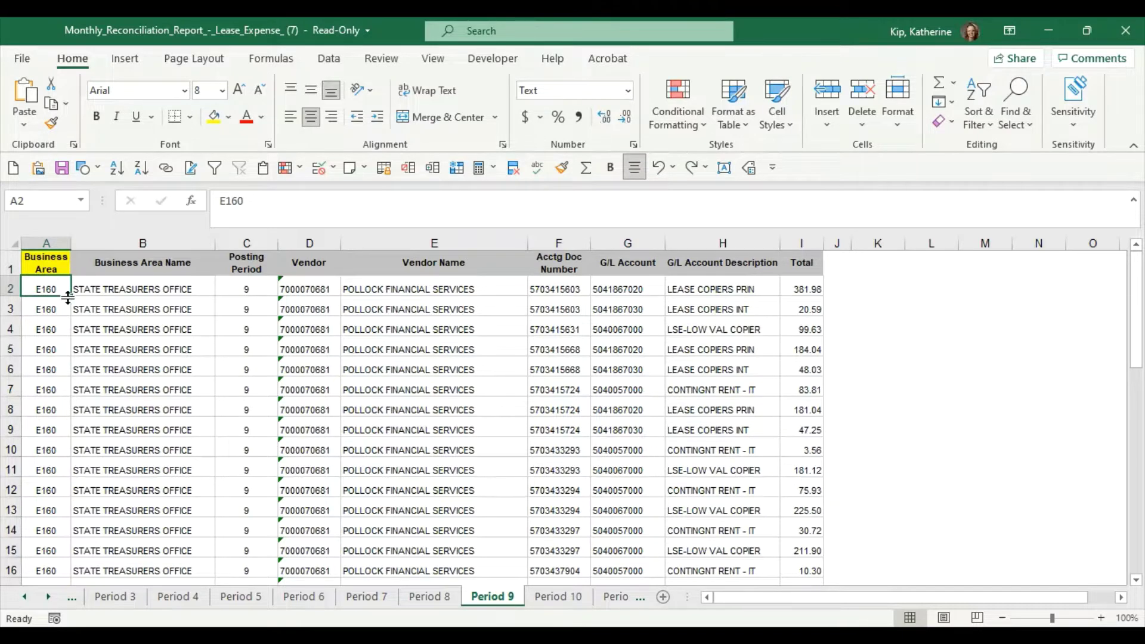
Copy all Period 9 data rows below the header, from A2 through I43
key("ctrl+shift+Down")
key("ctrl+shift+Right")
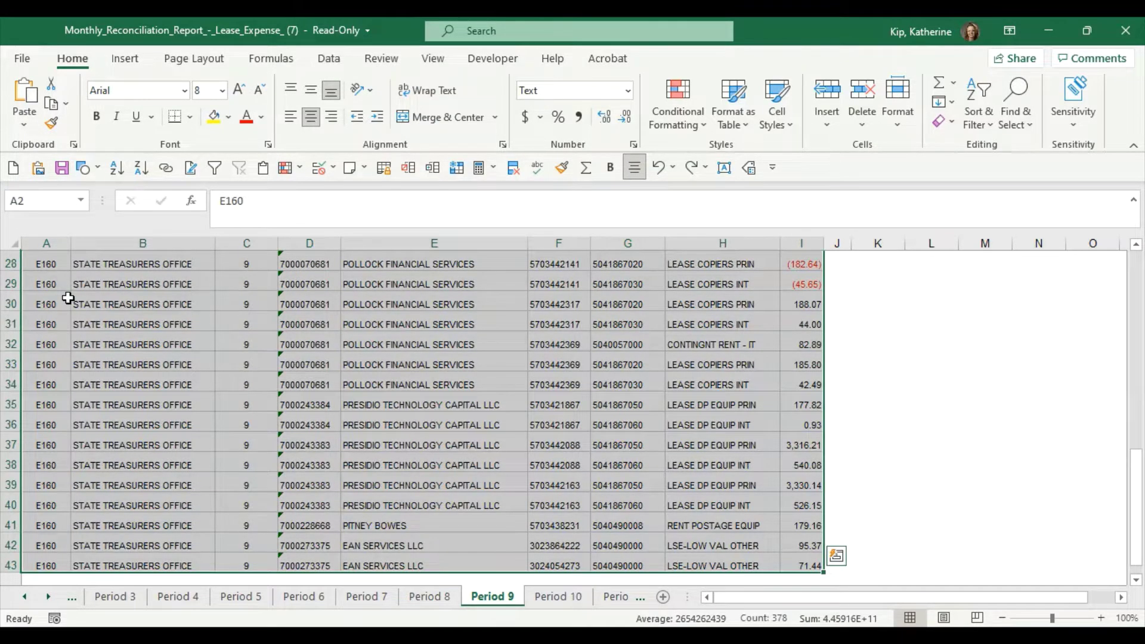
key("ctrl+c")
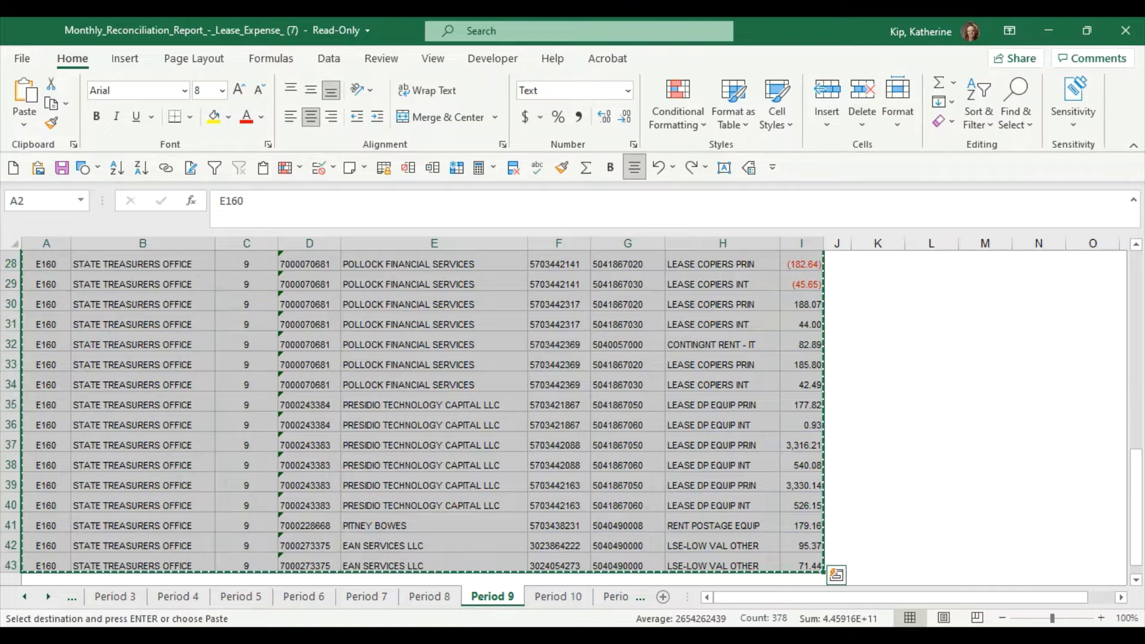
Paste the copied rows as values at A180 of BW Expense Report GL in the lease reporting workbook, overwriting the old Overall Result row
mouse_move(718, 626)
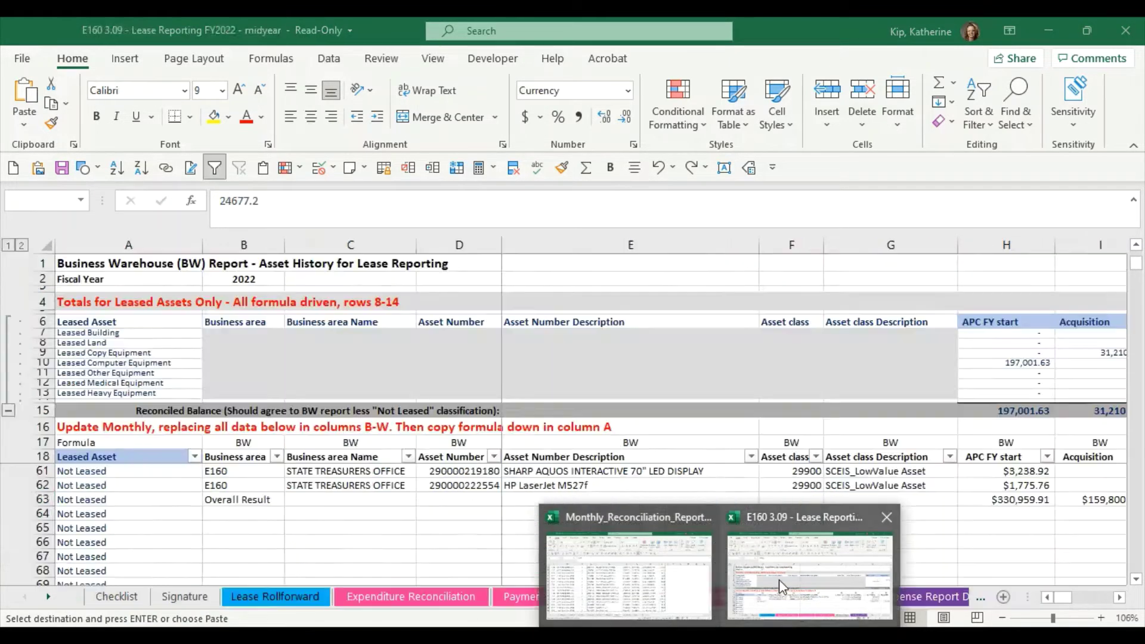
left_click(779, 586)
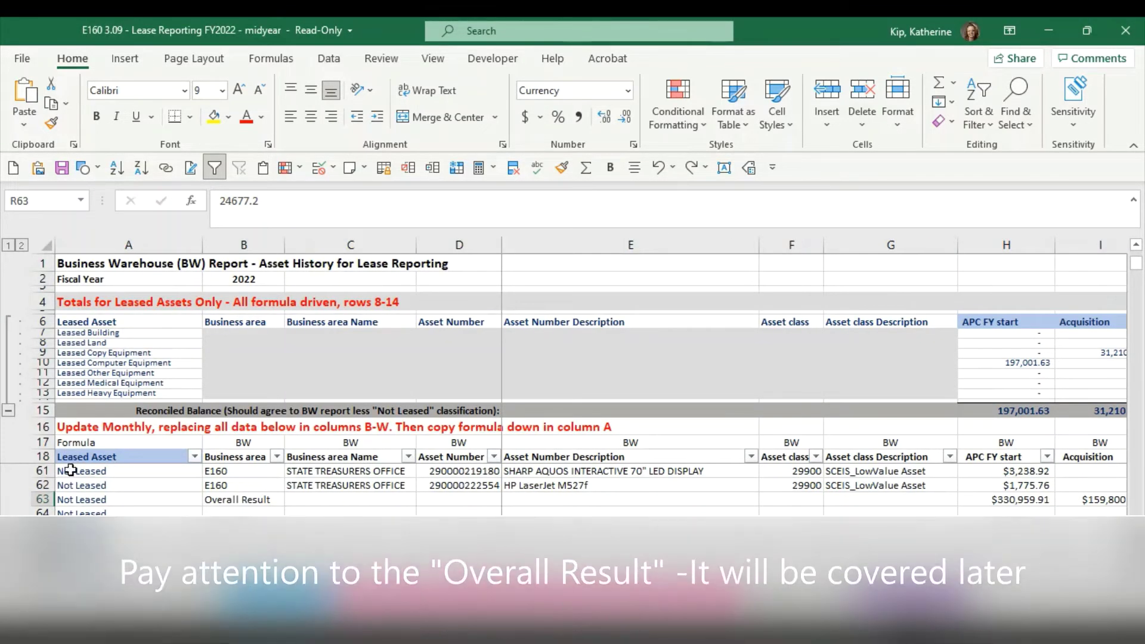
left_click(234, 503)
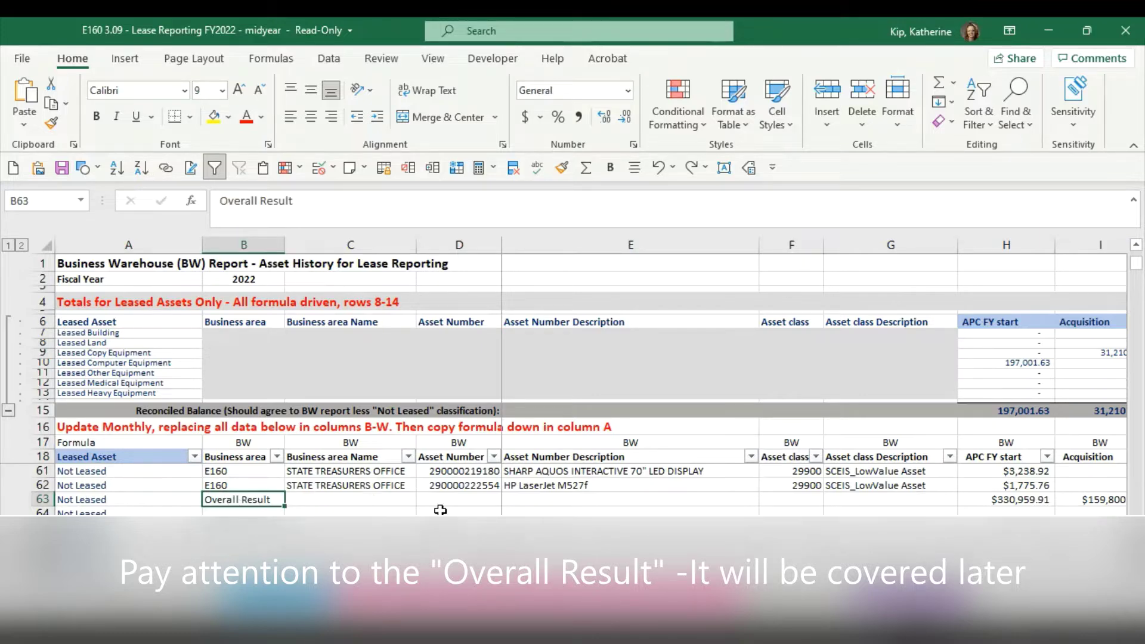
left_click(673, 596)
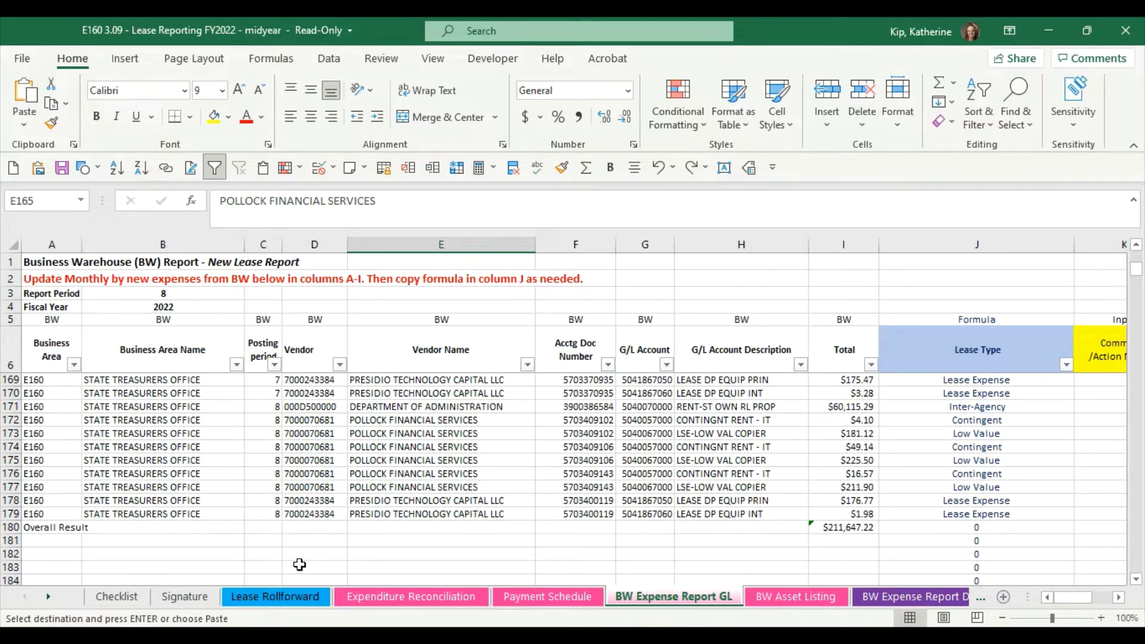
left_click(52, 529)
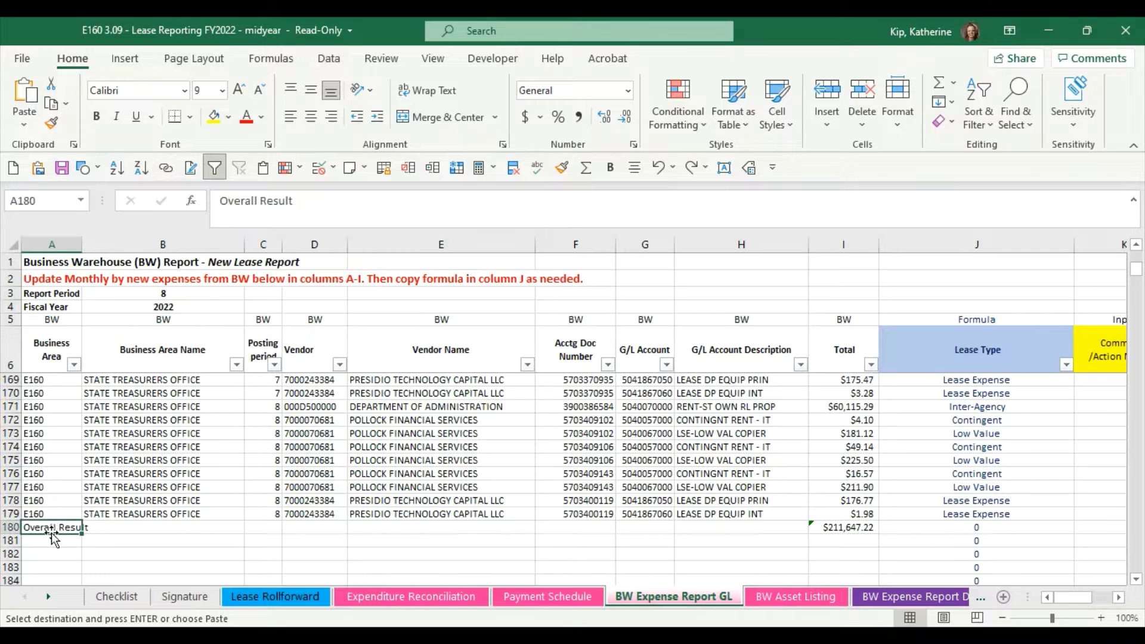
left_click(30, 128)
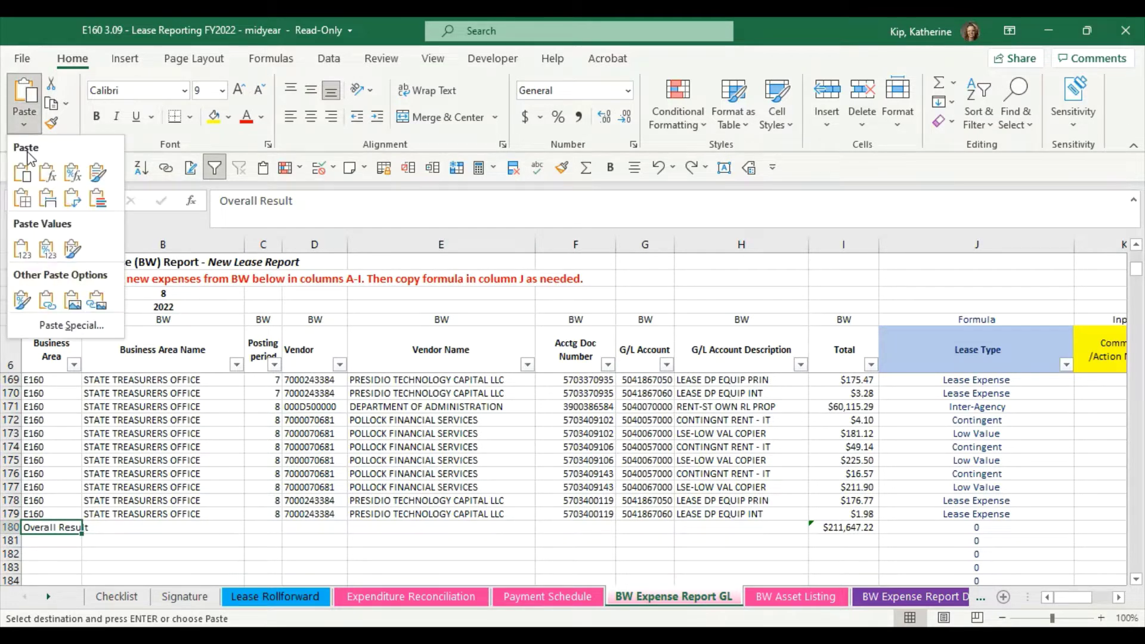
left_click(24, 257)
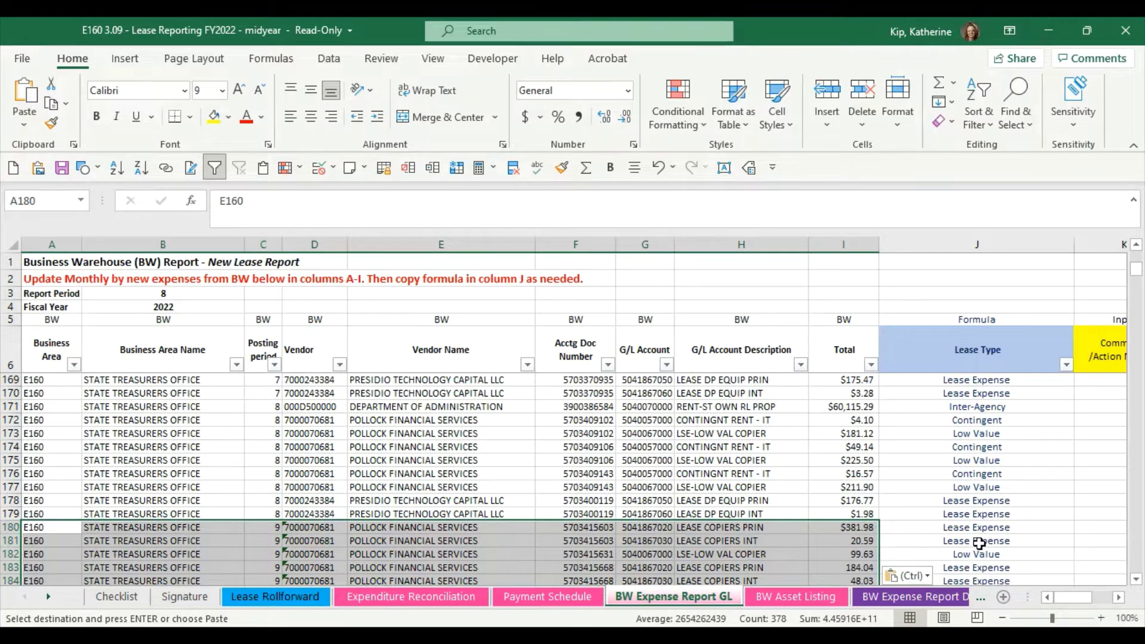
Check the Lease Type formulas in column J beside the pasted Period 9 rows
scroll(979, 542, "down", 7)
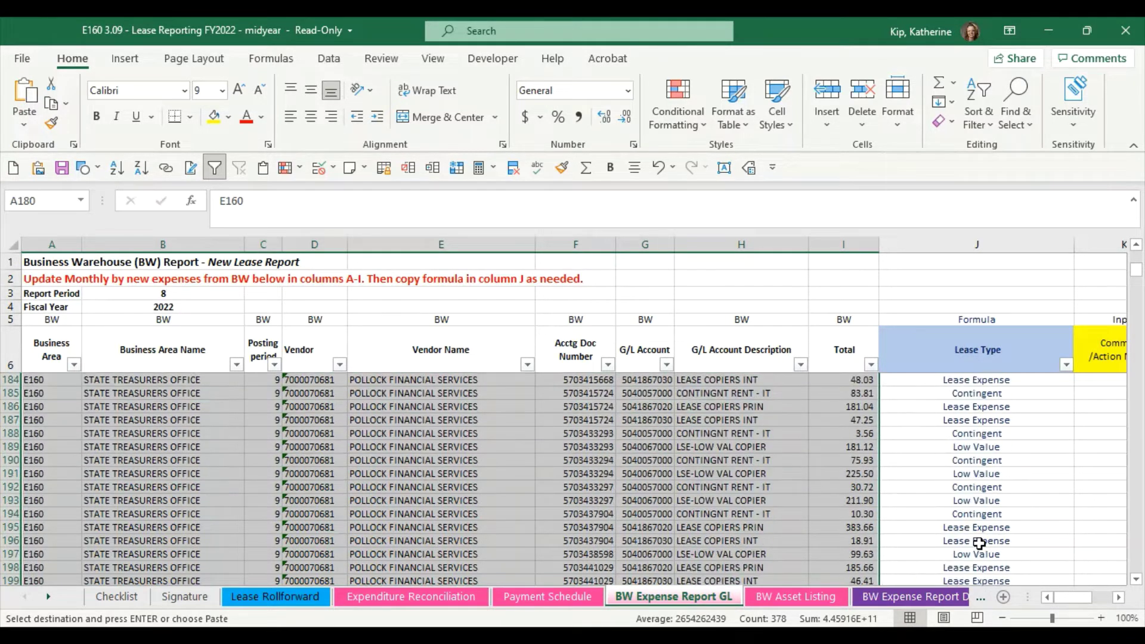
scroll(978, 543, "up", 6)
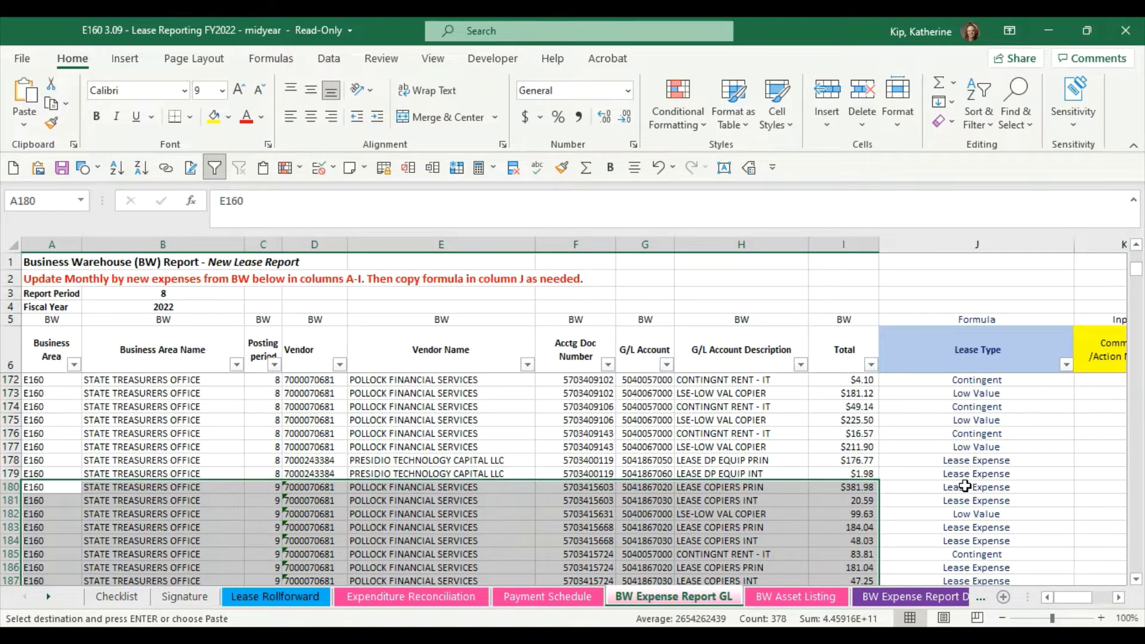
left_click(978, 542)
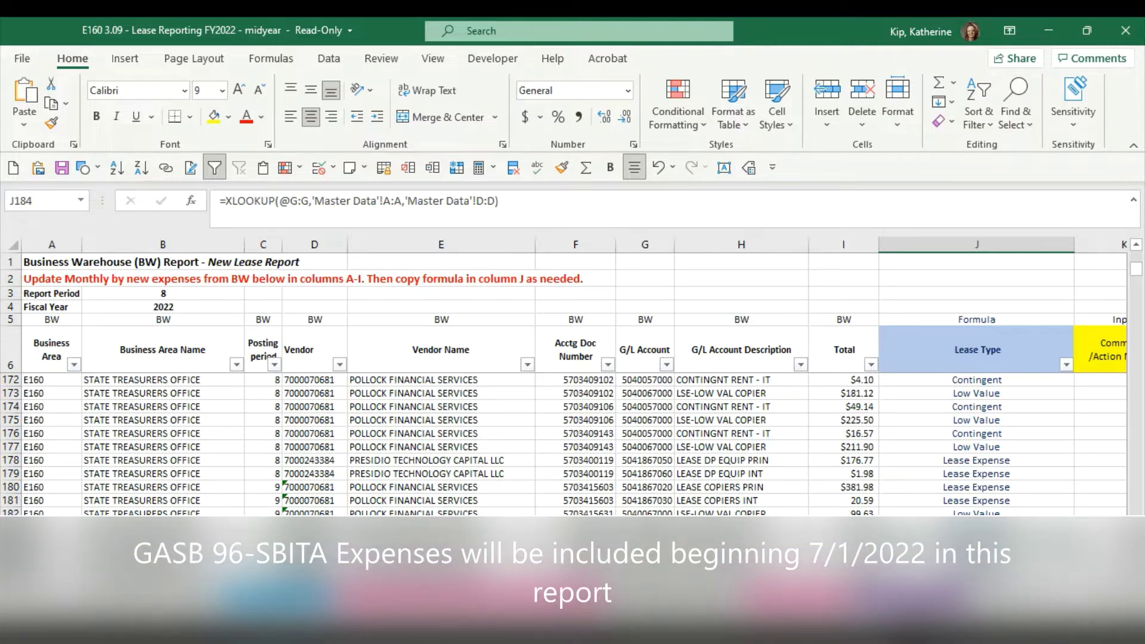
scroll(566, 444, "down", 1)
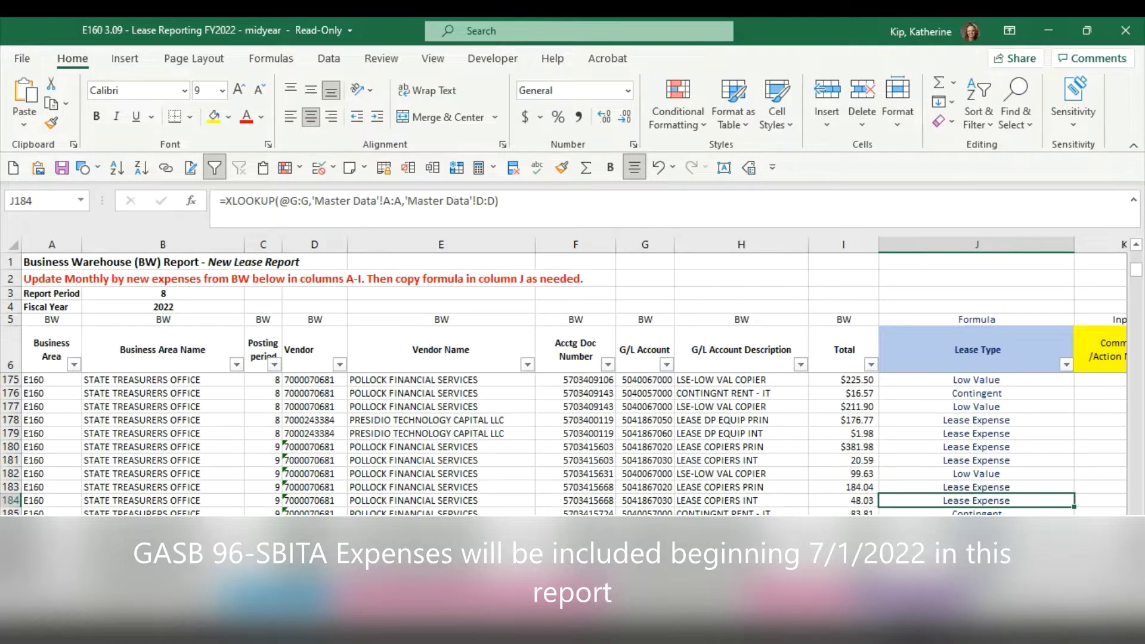
scroll(573, 444, "down", 5)
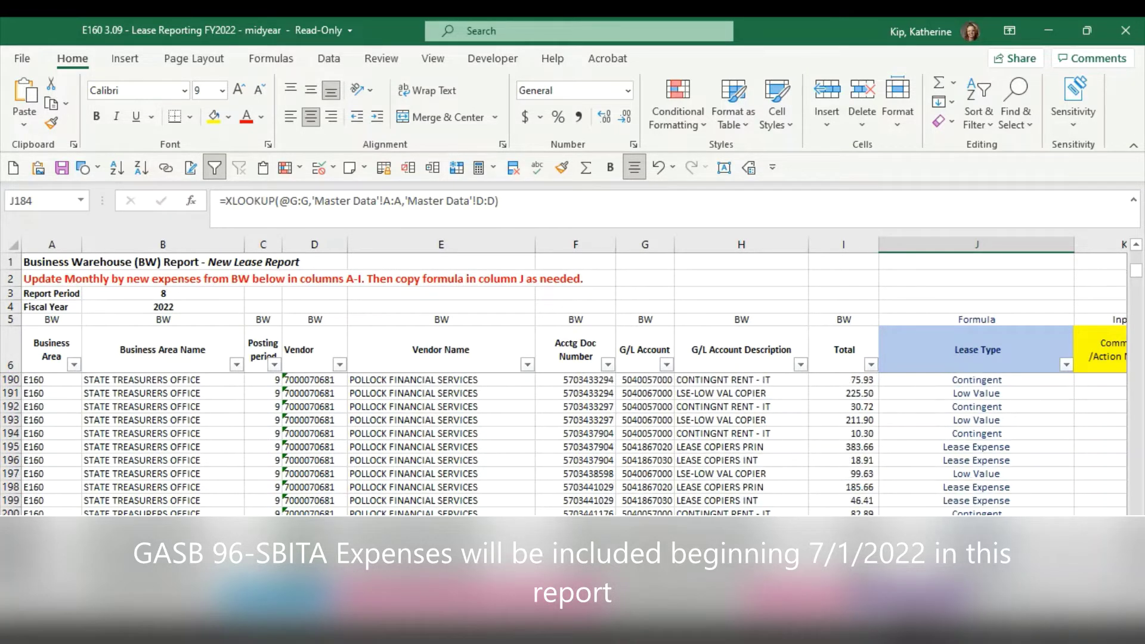
Inspect the Expense Summary's Overall Result and Variance rows, including the lookup formula in O27
left_click_drag(1082, 599, 1107, 601)
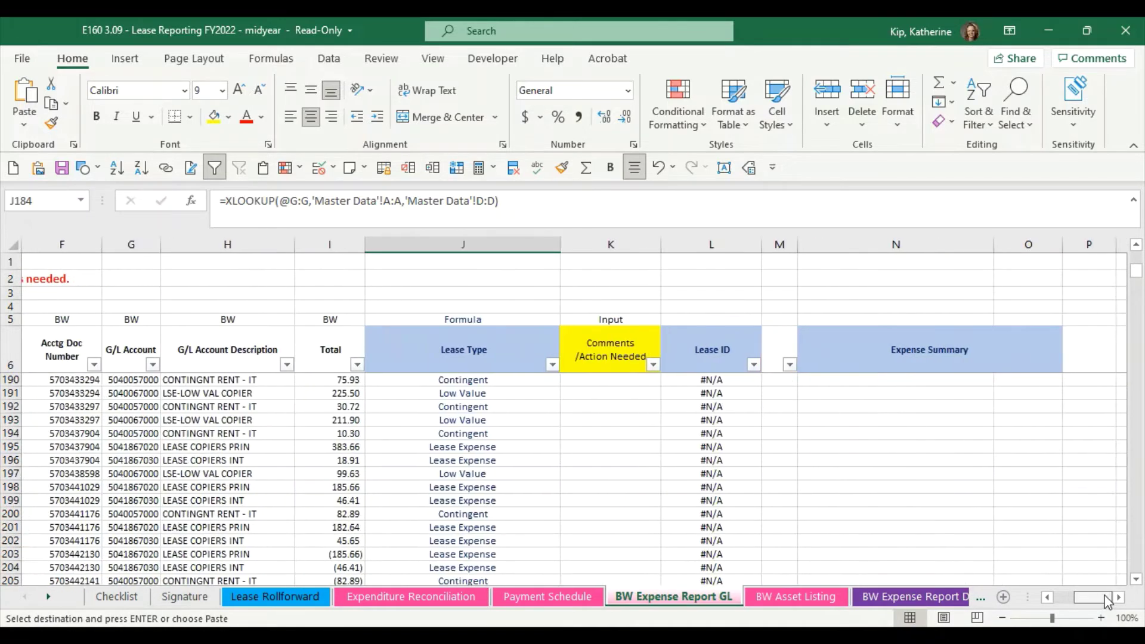
scroll(872, 505, "up", 8)
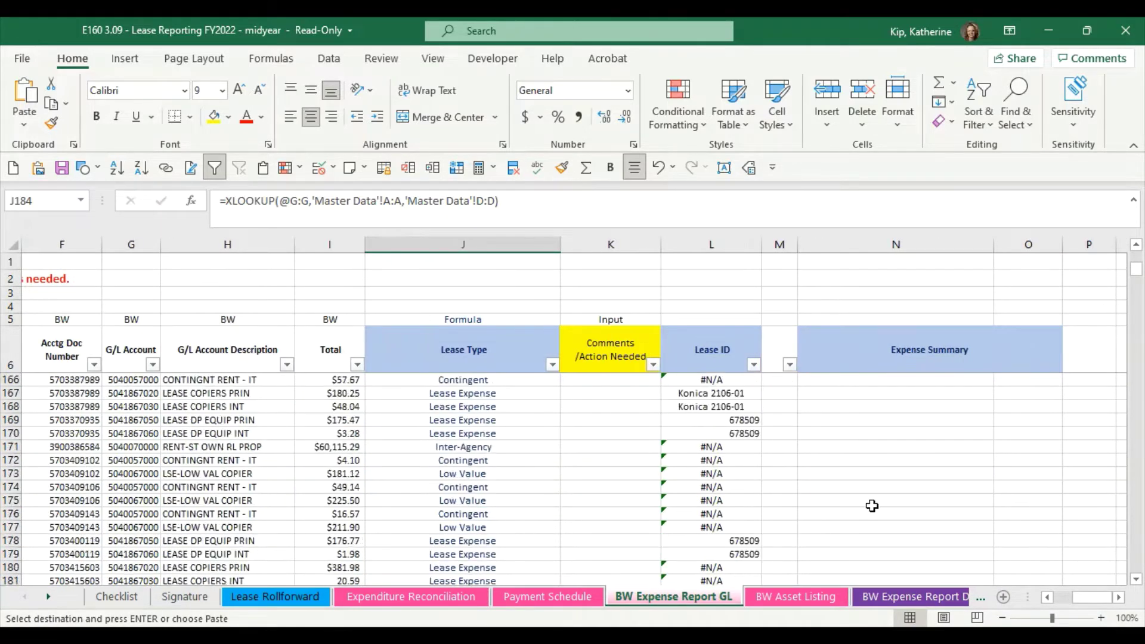
scroll(872, 505, "up", 20)
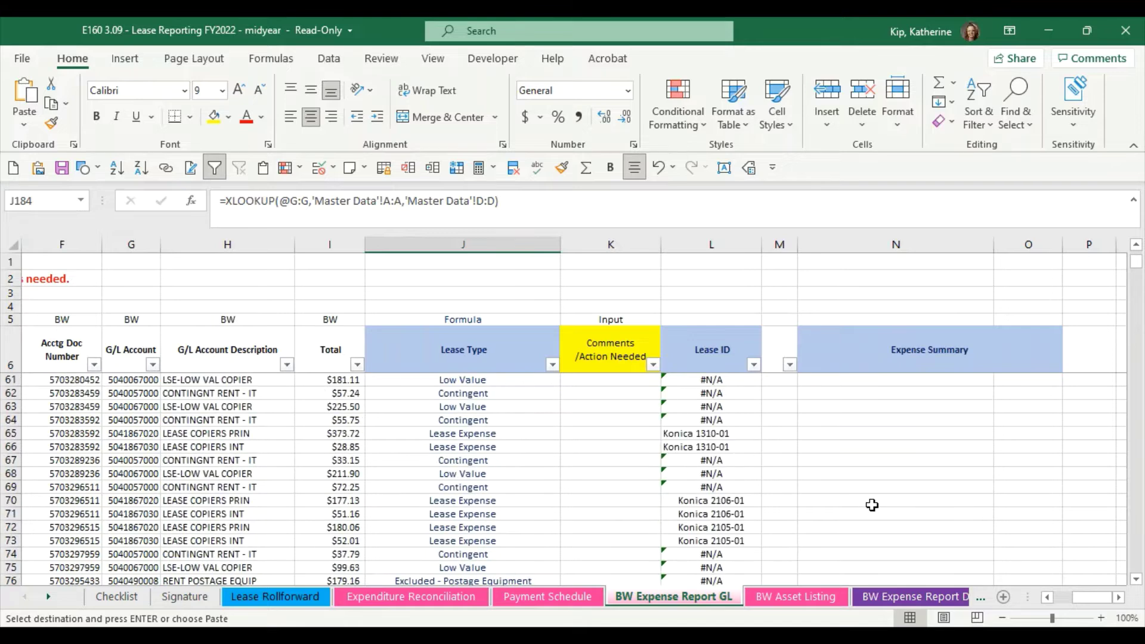
scroll(872, 506, "up", 15)
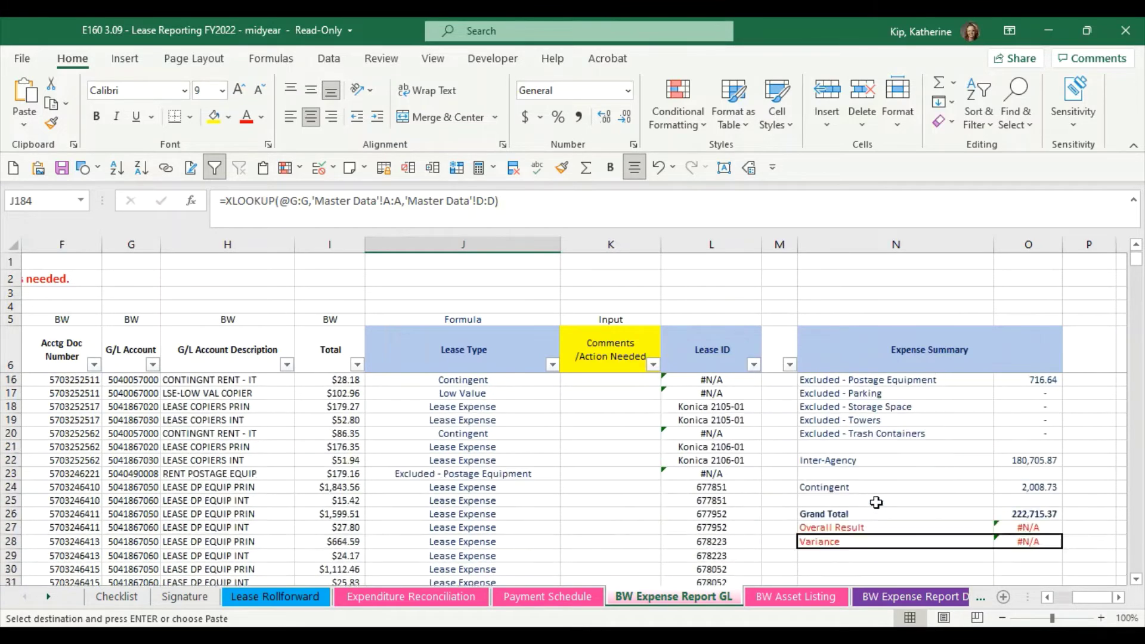
left_click(1032, 529)
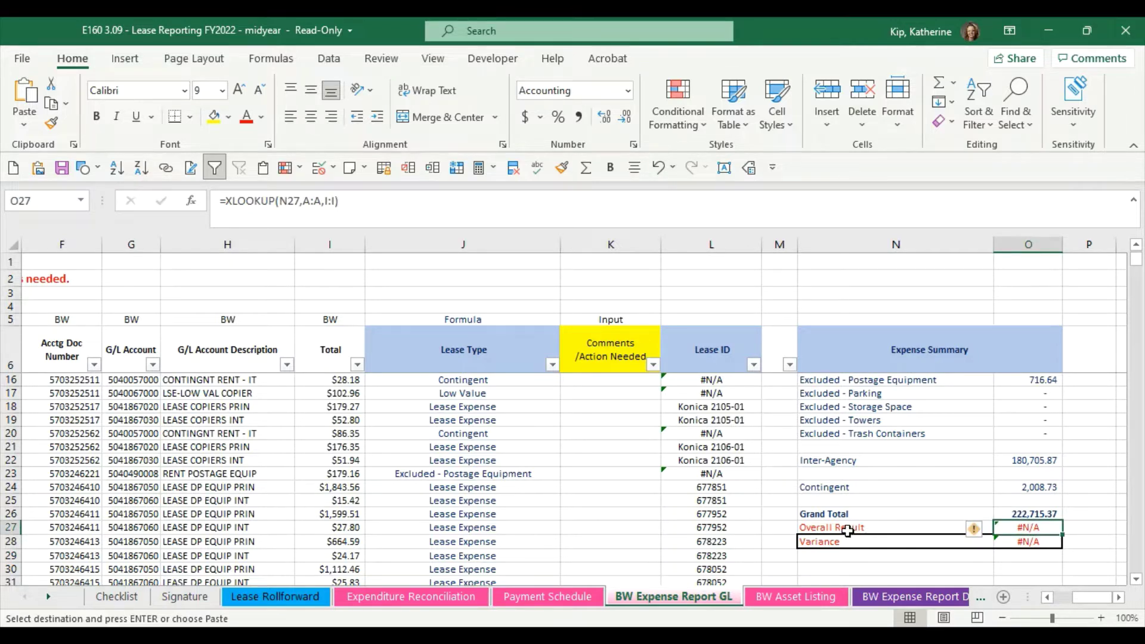
Copy the text "Overall Result" from the Expense Summary label in N27
left_click(814, 528)
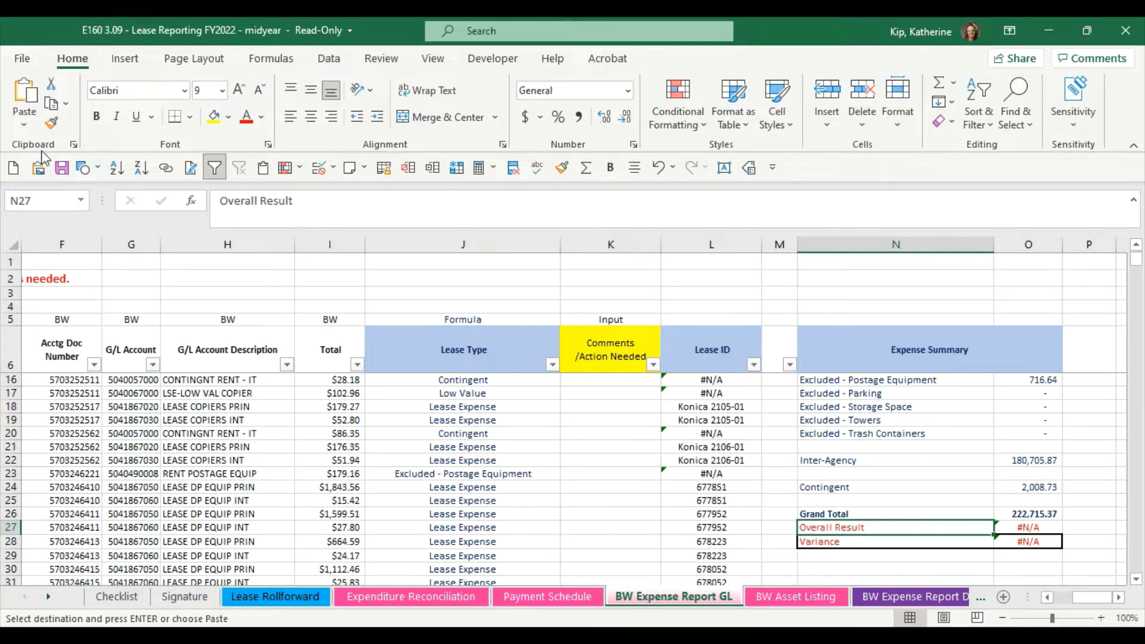
key("Return")
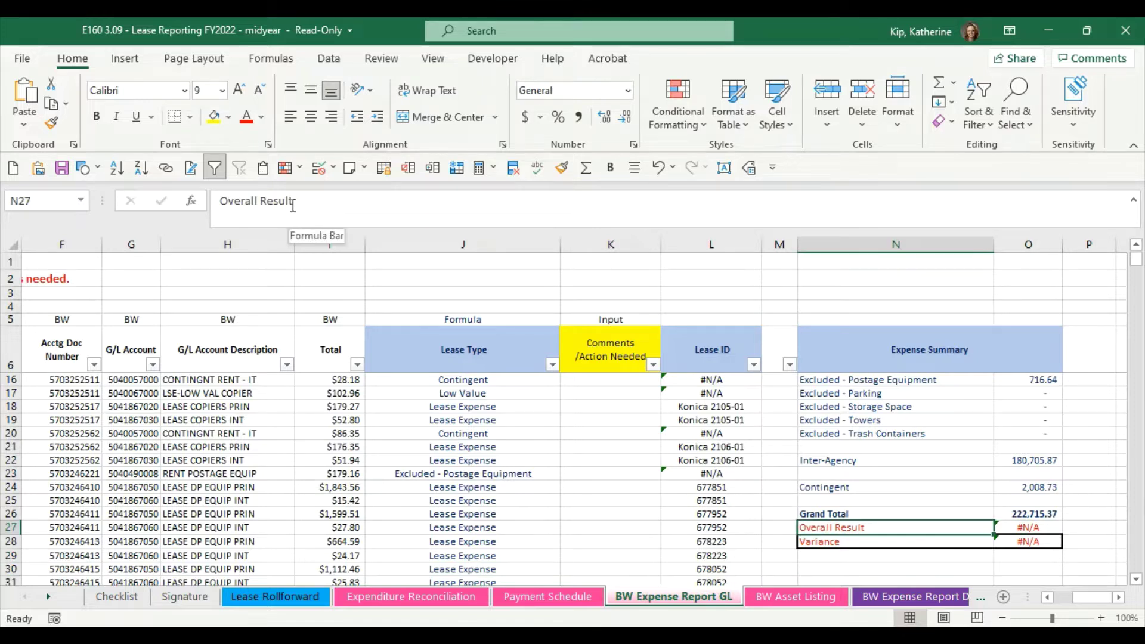
left_click_drag(217, 202, 297, 200)
key("ctrl+c")
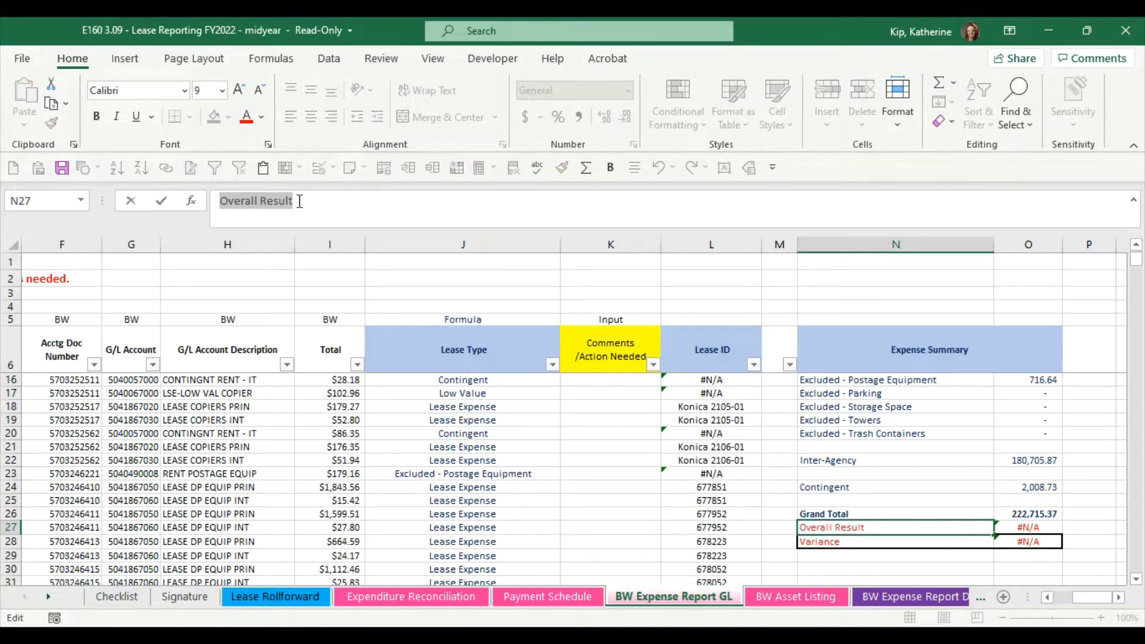
Paste the "Overall Result" label into A222, the first empty row below the Period 9 data
left_click(56, 524)
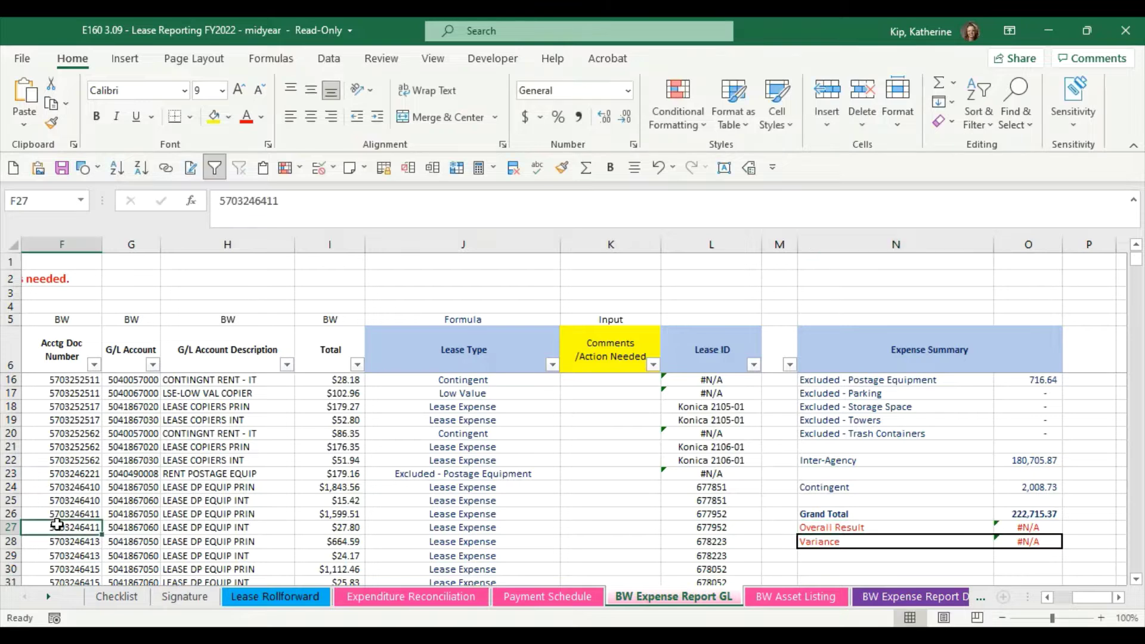
key("Left")
key("Left")
key("Left")
key("Left")
key("Left")
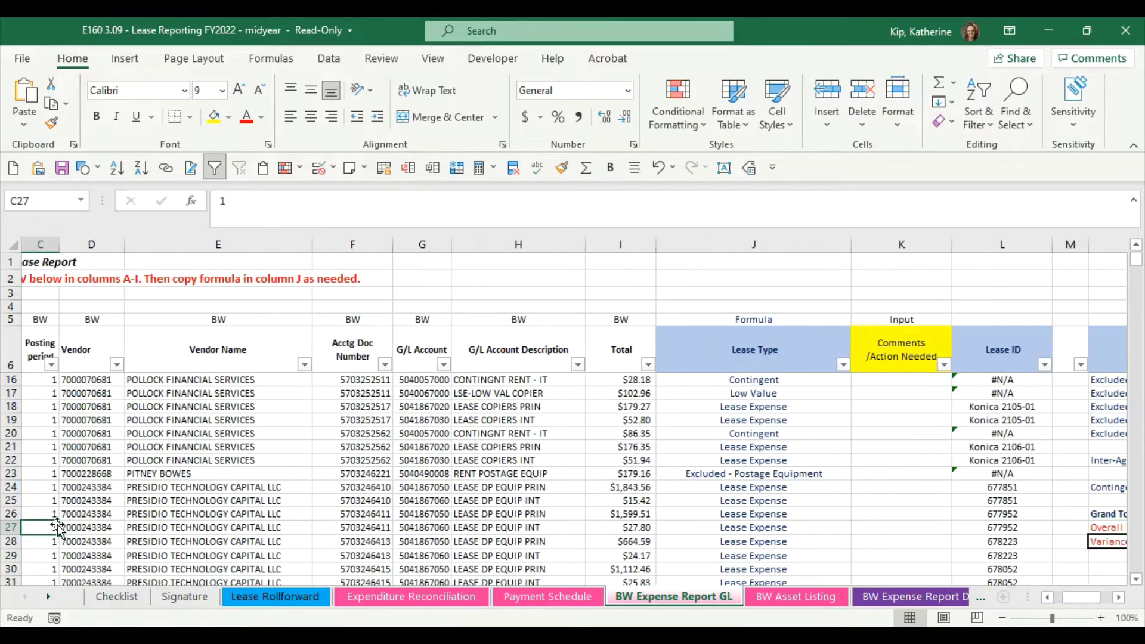
key("ctrl+Down")
key("Down")
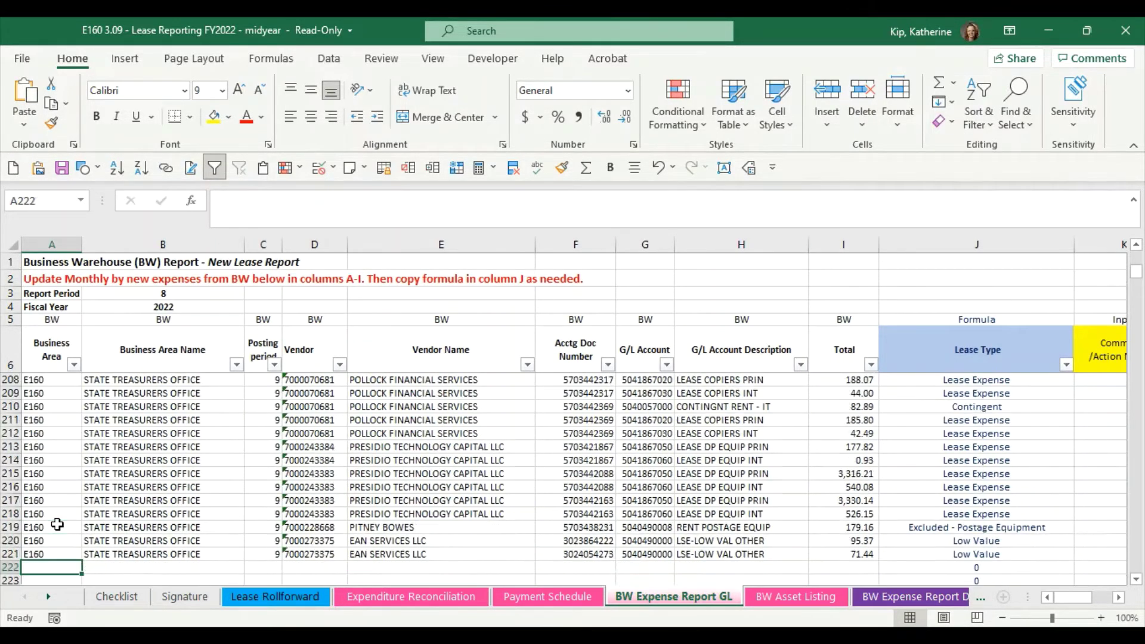
key("ctrl+v")
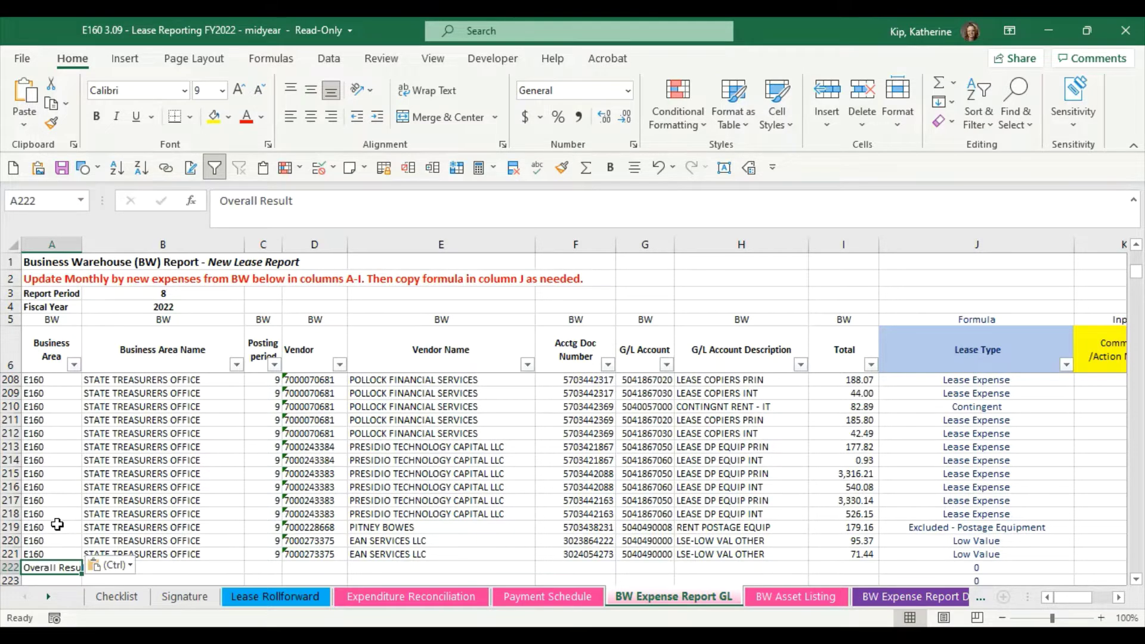
Total column I of the Overall Result row by entering =SUM(I7:I221) in I222
key("Right")
key("Right")
key("Right")
key("Right")
key("Right")
key("Right")
key("Right")
key("Right")
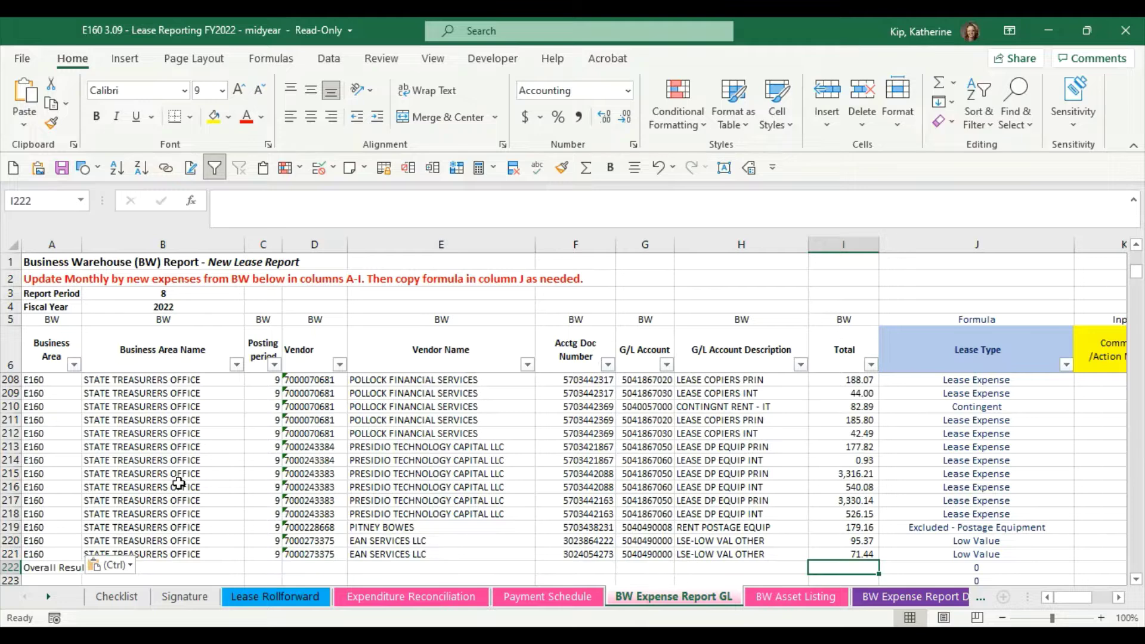
left_click(593, 169)
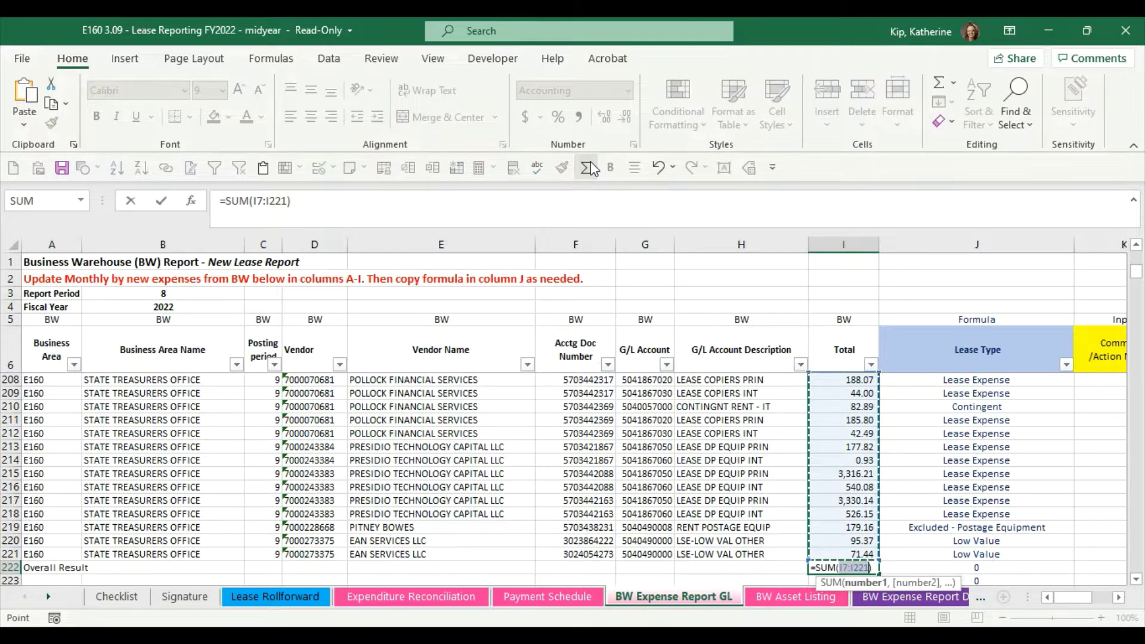
key("Return")
key("Up")
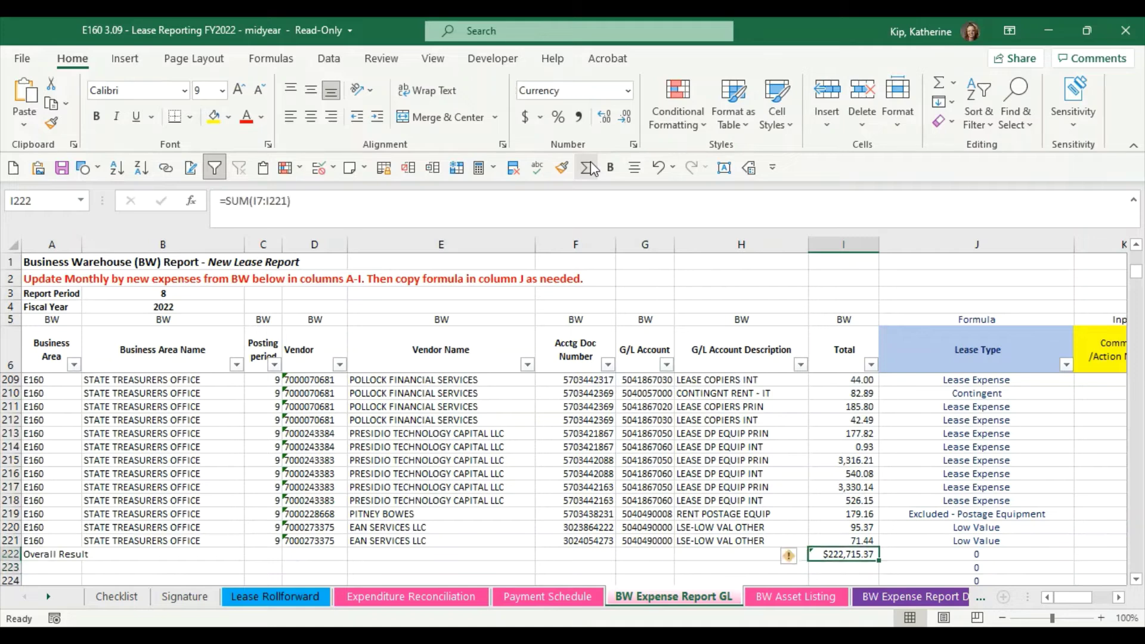
Review the Expense Summary categories in columns N and O against the Grand Total, Overall Result and Variance rows
key("Right")
key("Right")
key("Right")
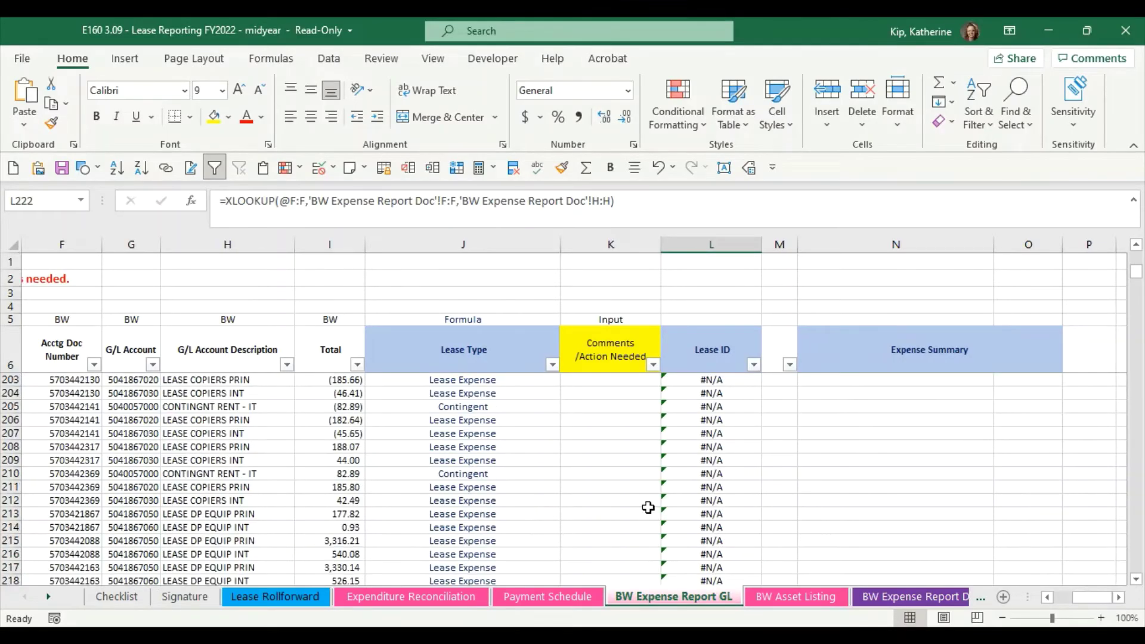
scroll(648, 507, "down", 3)
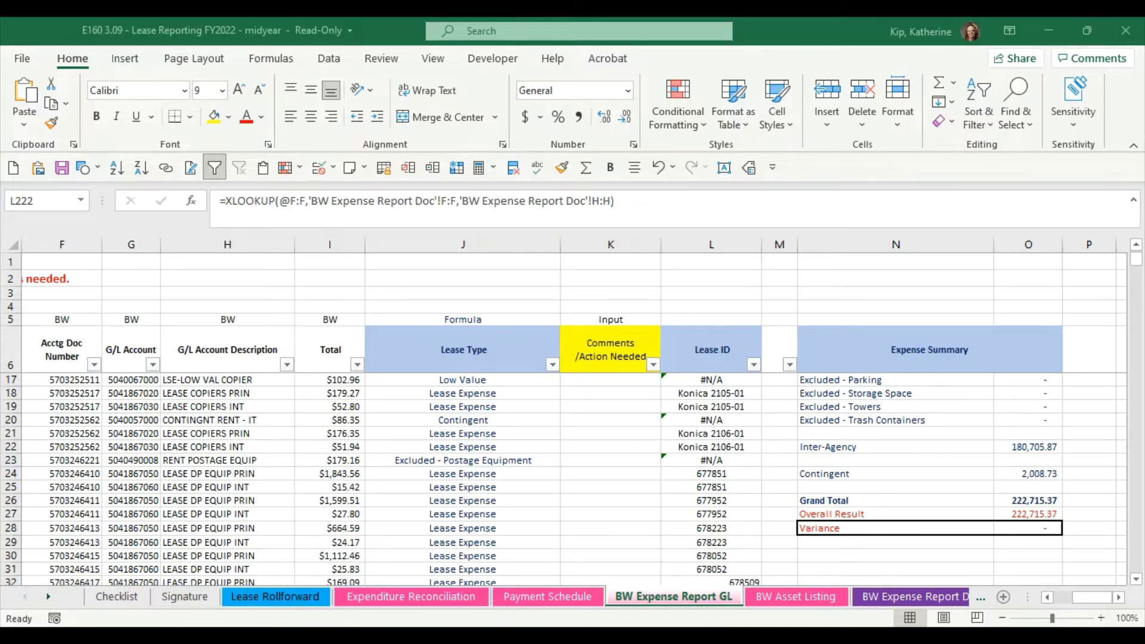
scroll(1033, 511, "up", 3)
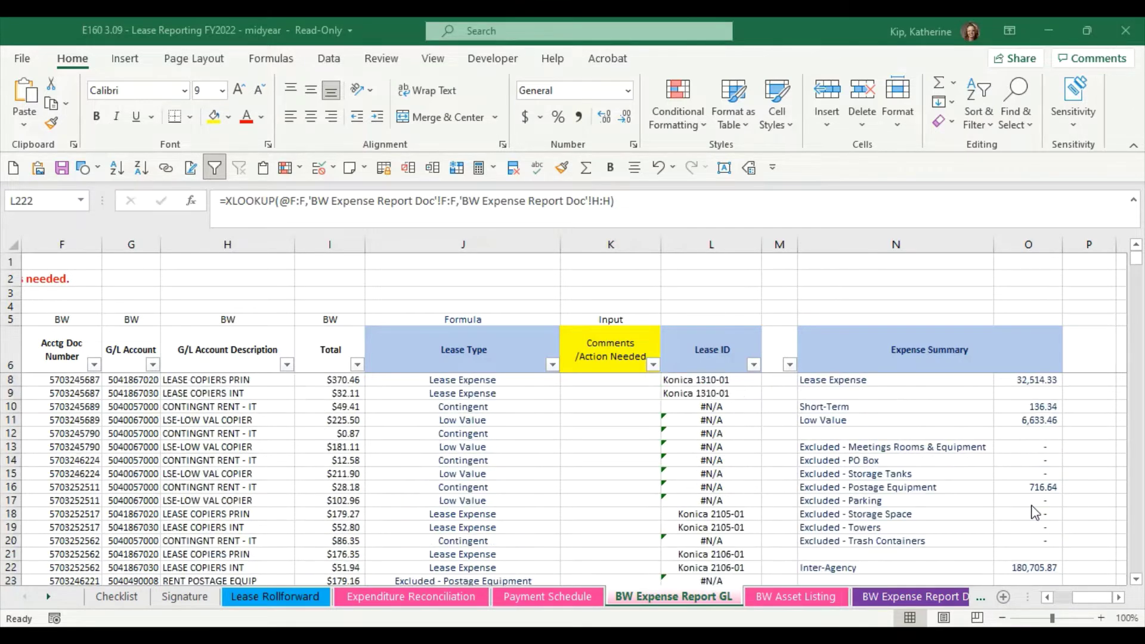
scroll(1034, 511, "down", 2)
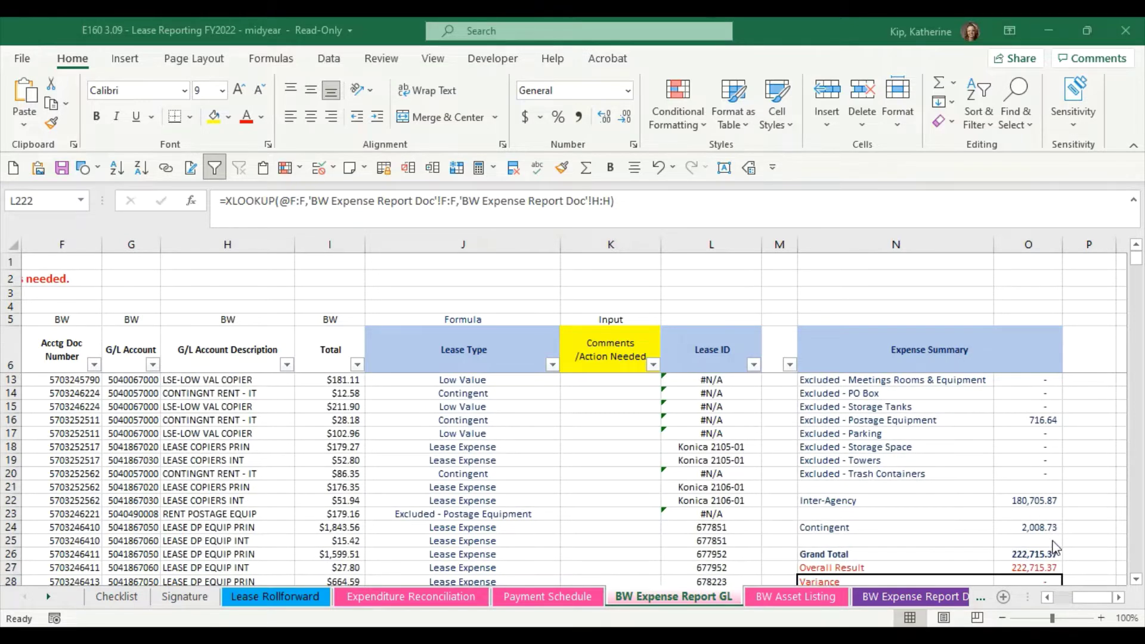
scroll(1053, 544, "up", 2)
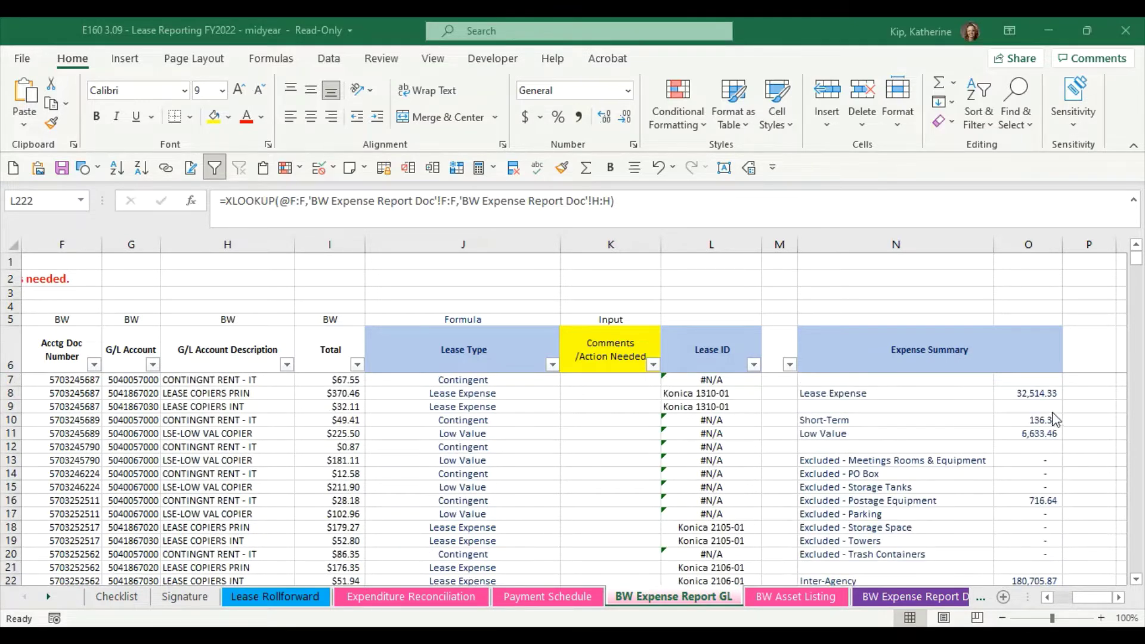
scroll(1049, 540, "down", 1)
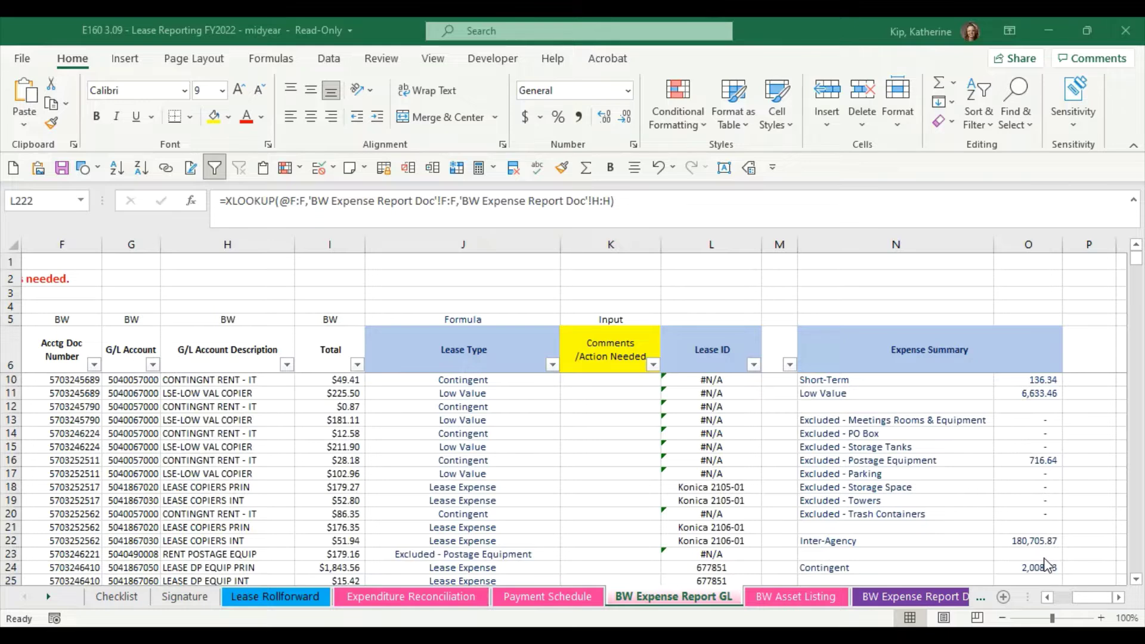
scroll(1047, 565, "down", 1)
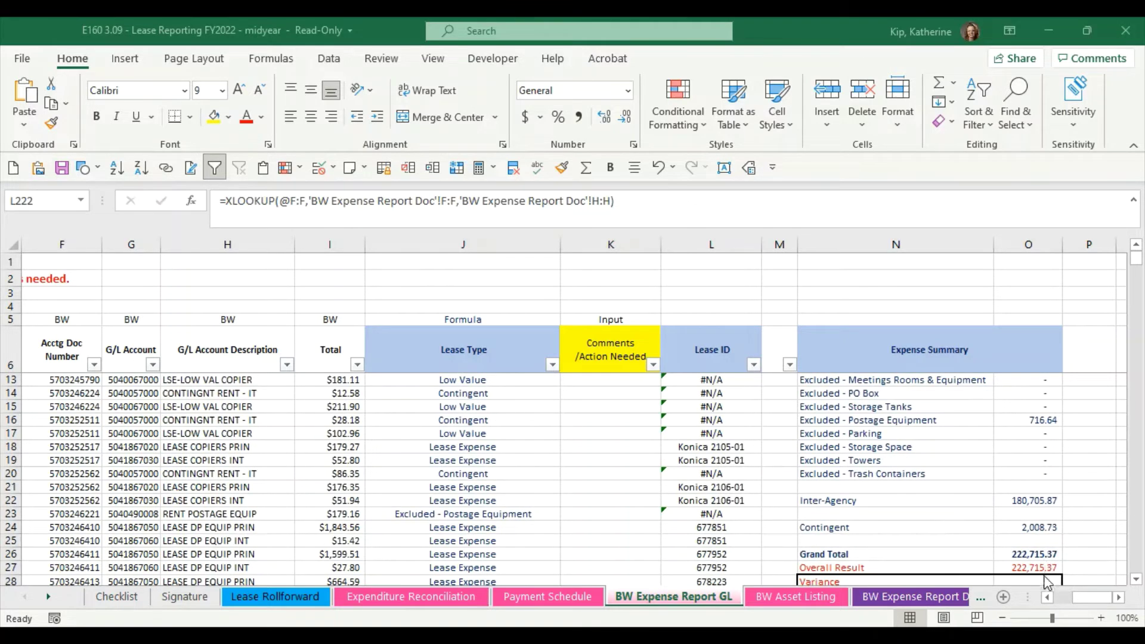
scroll(1045, 576, "down", 1)
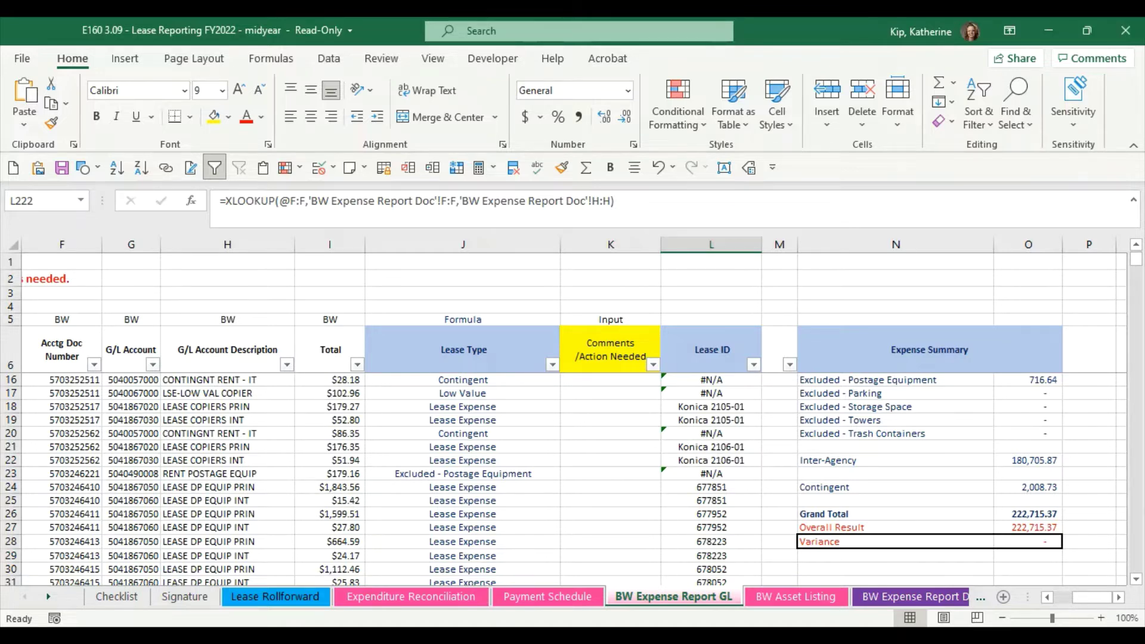
Check which posting periods column C's filter offers, leaving the filter unchanged
scroll(1090, 597, "left", 5)
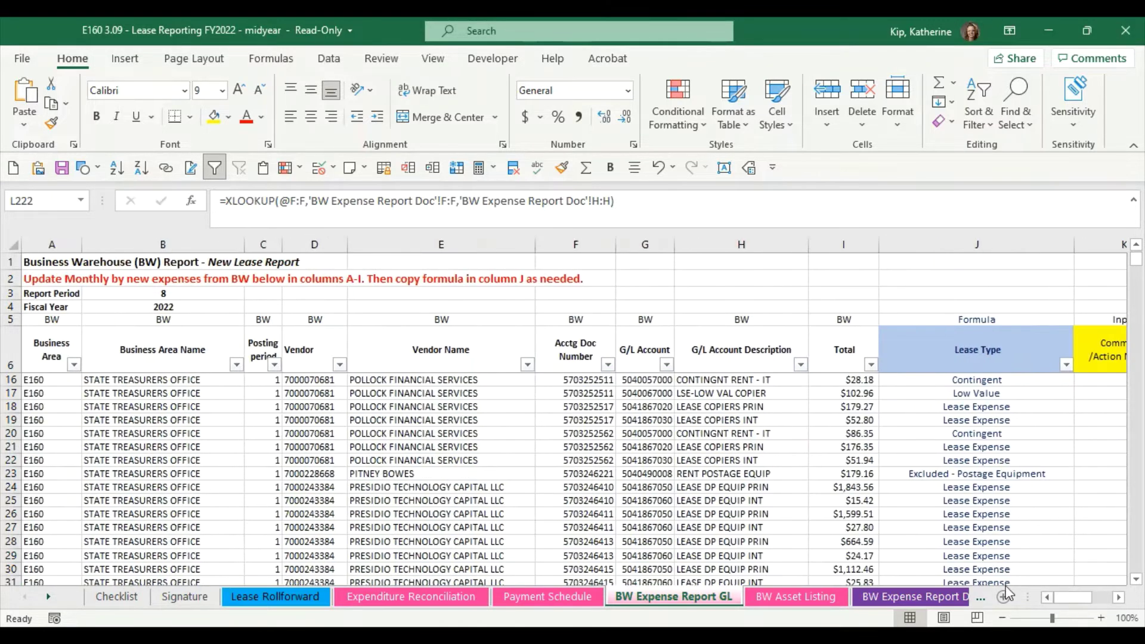
left_click(273, 364)
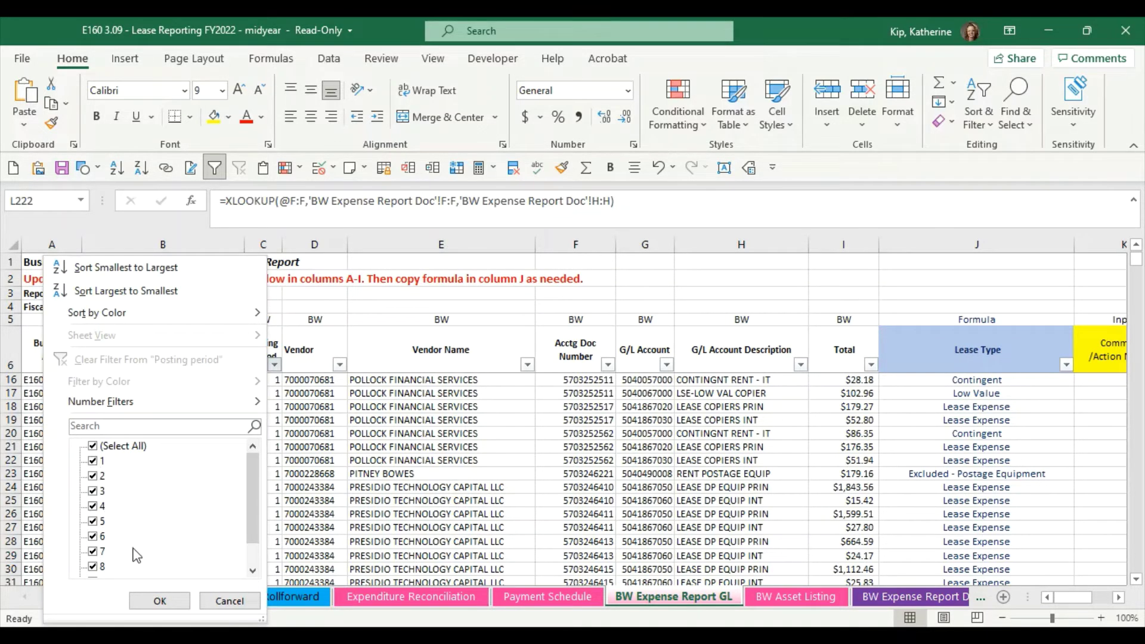
scroll(136, 552, "down", 1)
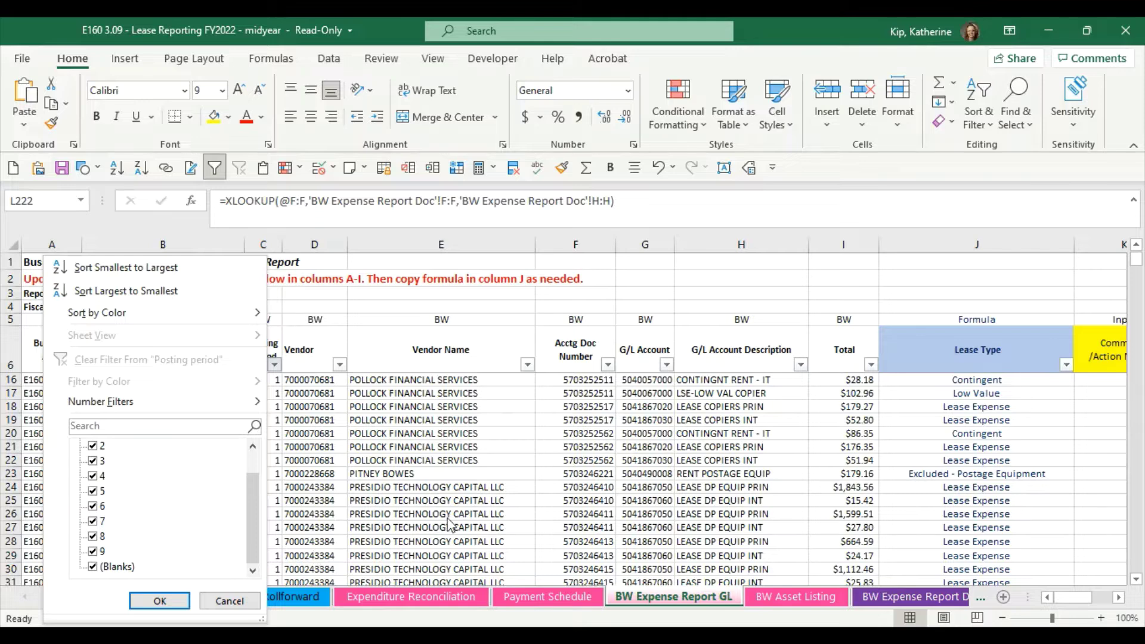
left_click(230, 600)
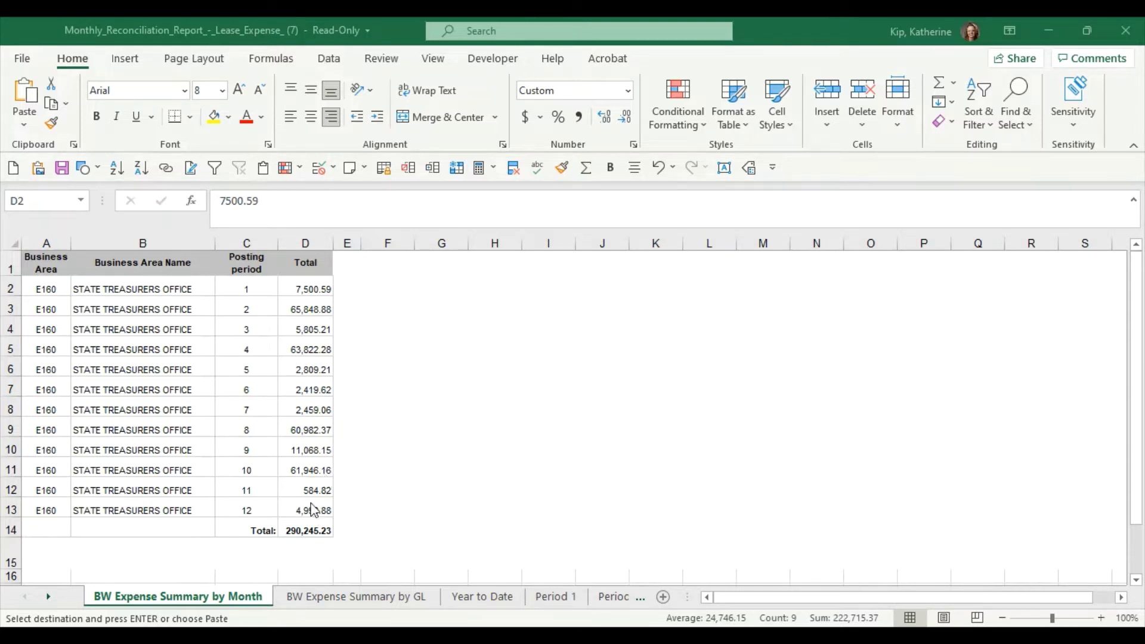
Compare the sum of periods 1 to 9 in BW Expense Summary by Month with I222 in the E160 3.09 Lease Reporting workbook
key("ctrl+v")
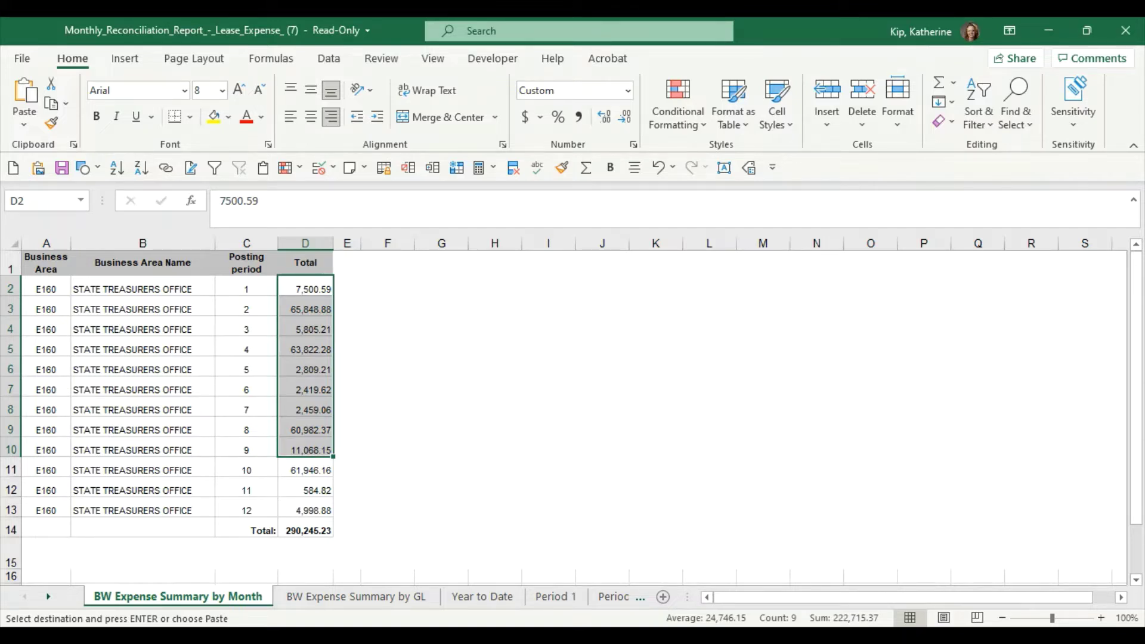
key("alt+Tab")
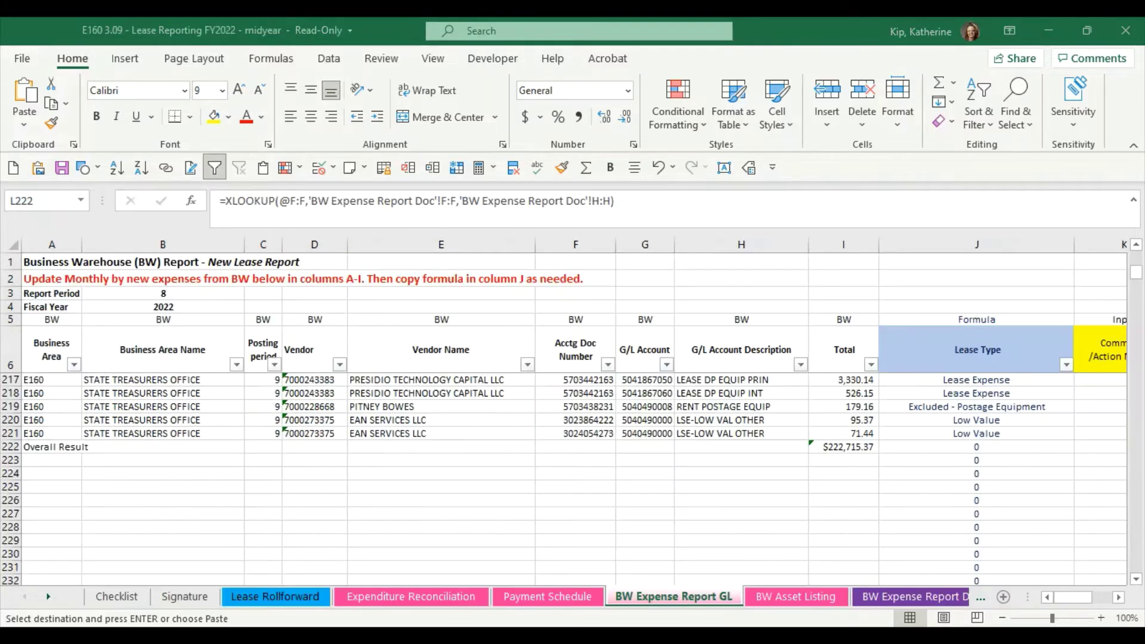
left_click(863, 453)
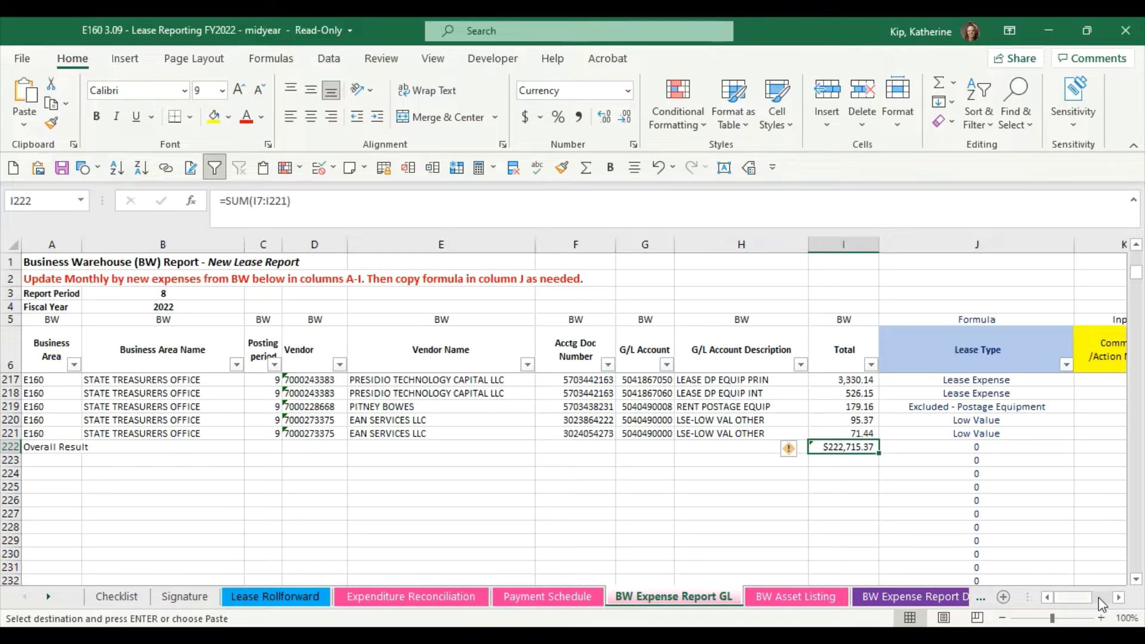
Examine the Expense Summary's Grand Total, Overall Result and Variance rows for agreement with the column I total
scroll(1076, 566, "up", 1)
left_click(1119, 596)
left_click(1118, 597)
left_click(1118, 597)
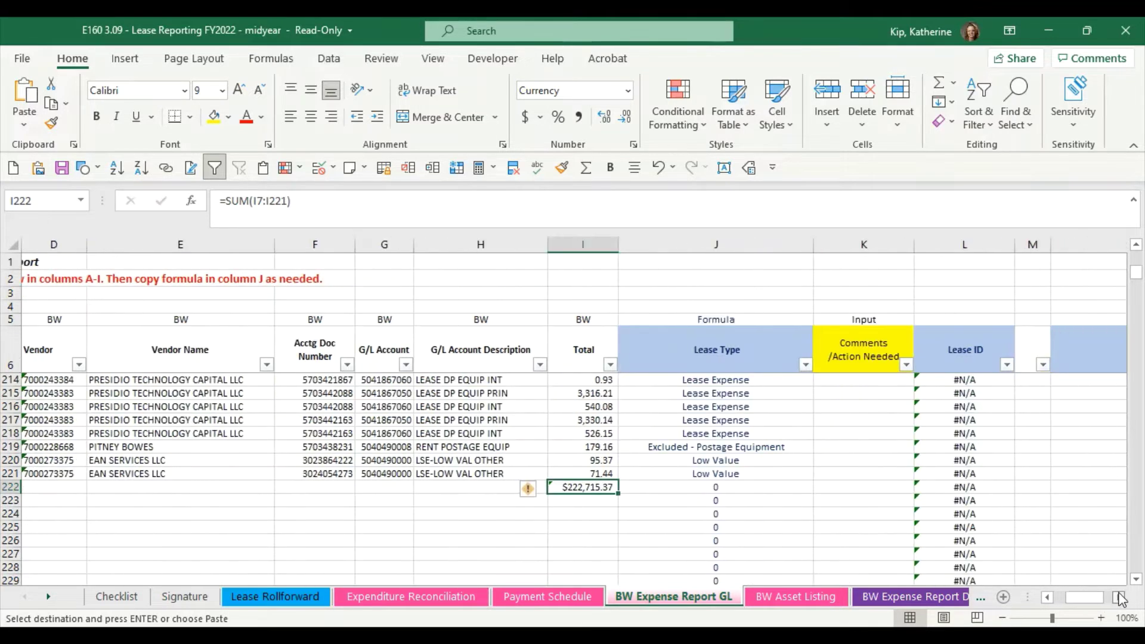
left_click(1118, 597)
scroll(928, 547, "up", 6)
left_click(1118, 597)
scroll(1029, 524, "up", 20)
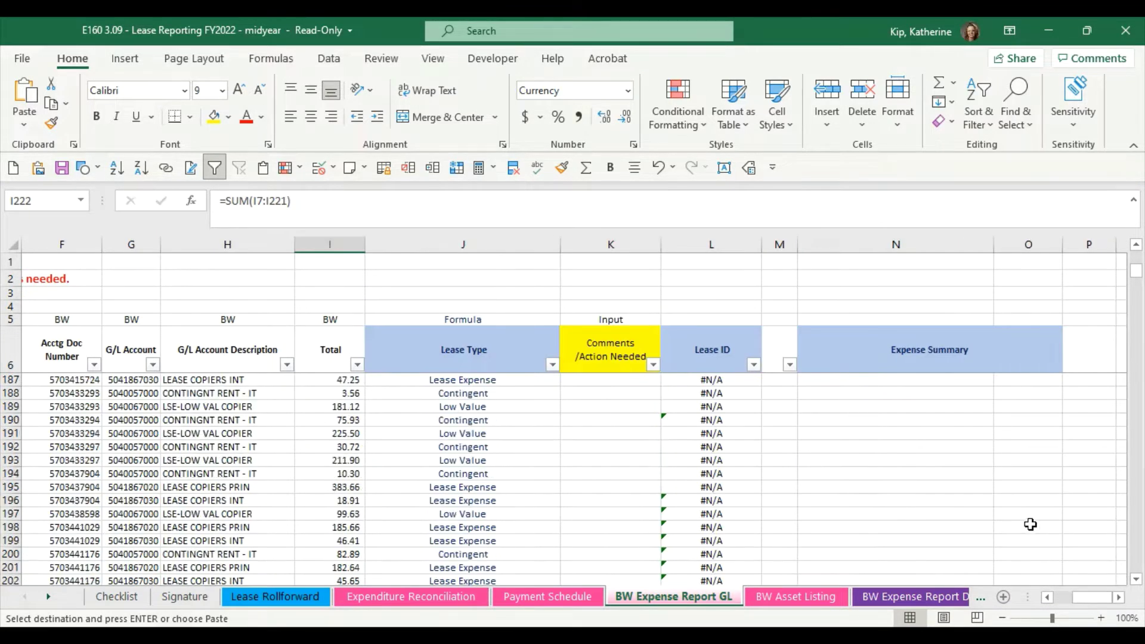
scroll(1033, 517, "up", 20)
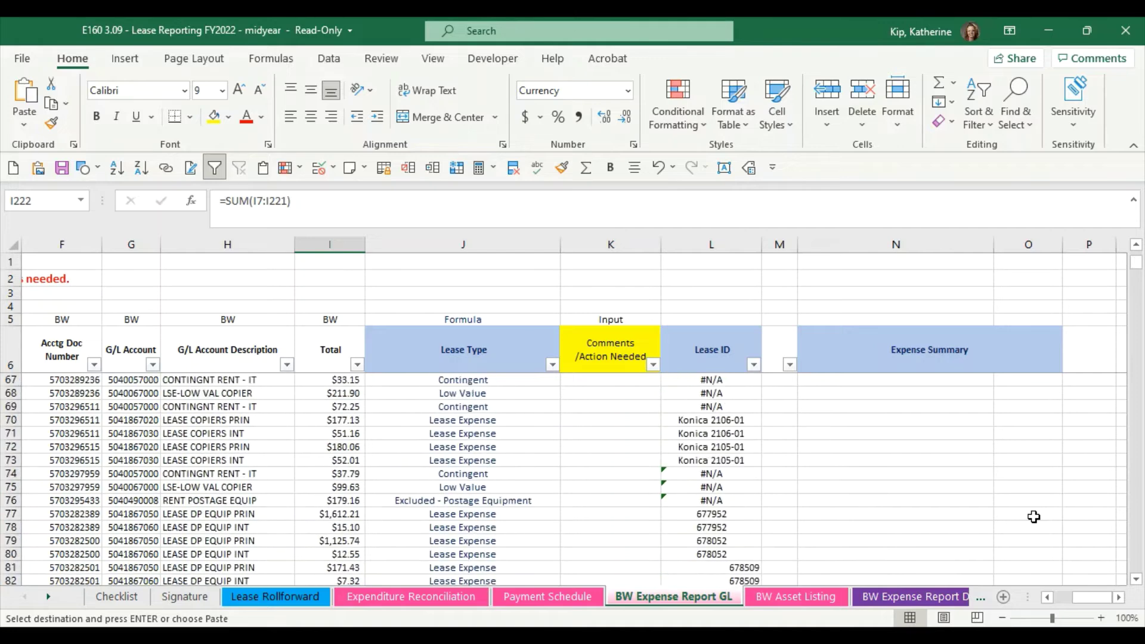
scroll(1033, 528, "down", 1)
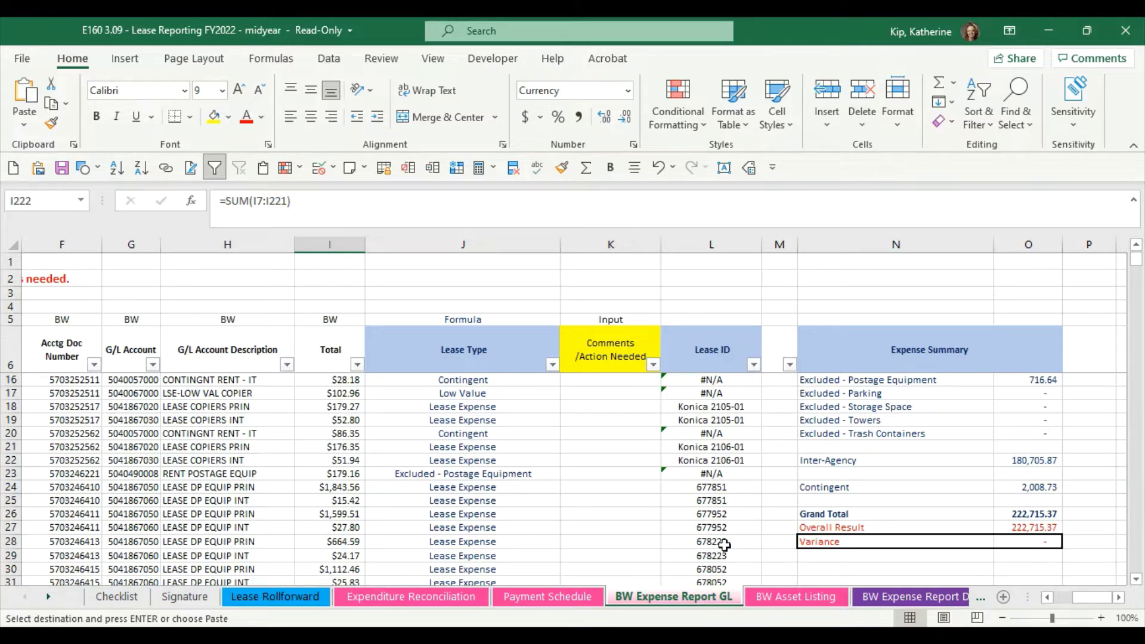
Inspect the Expense Summary's category amounts, including the Inter-Agency formula in O22 and the Lease Expense amount in O8
scroll(942, 482, "up", 3)
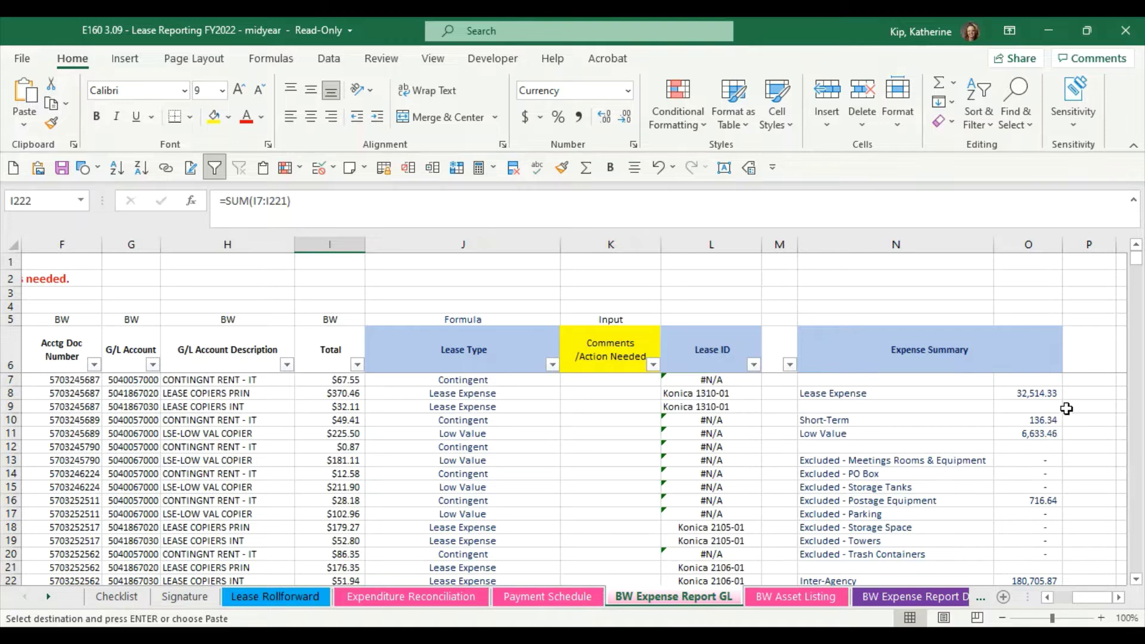
scroll(1033, 545, "down", 1)
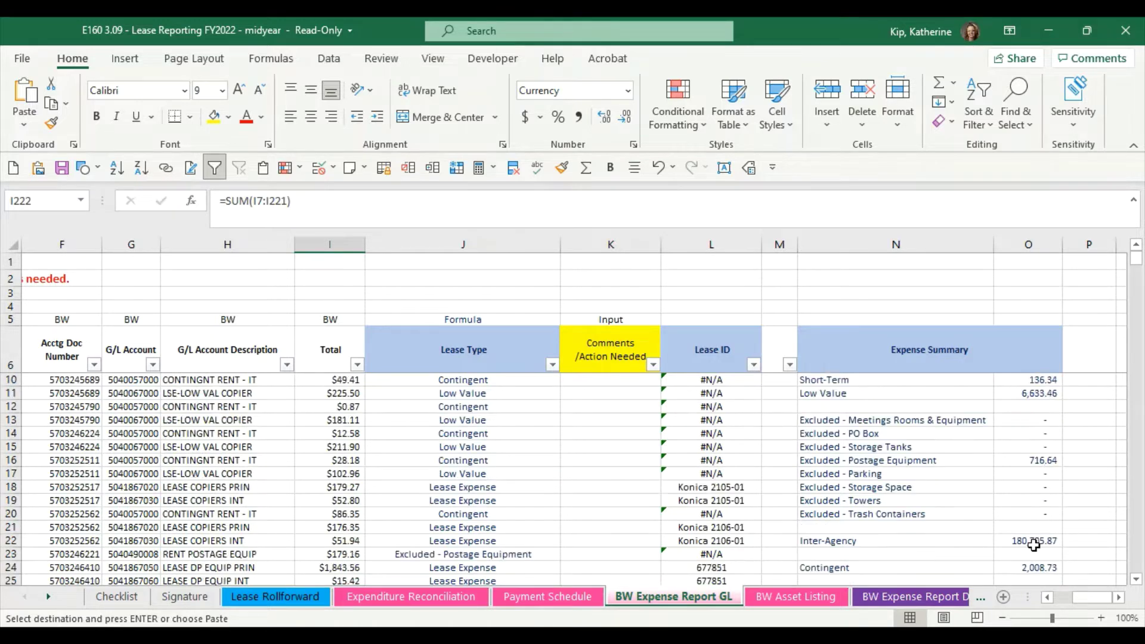
left_click(1036, 540)
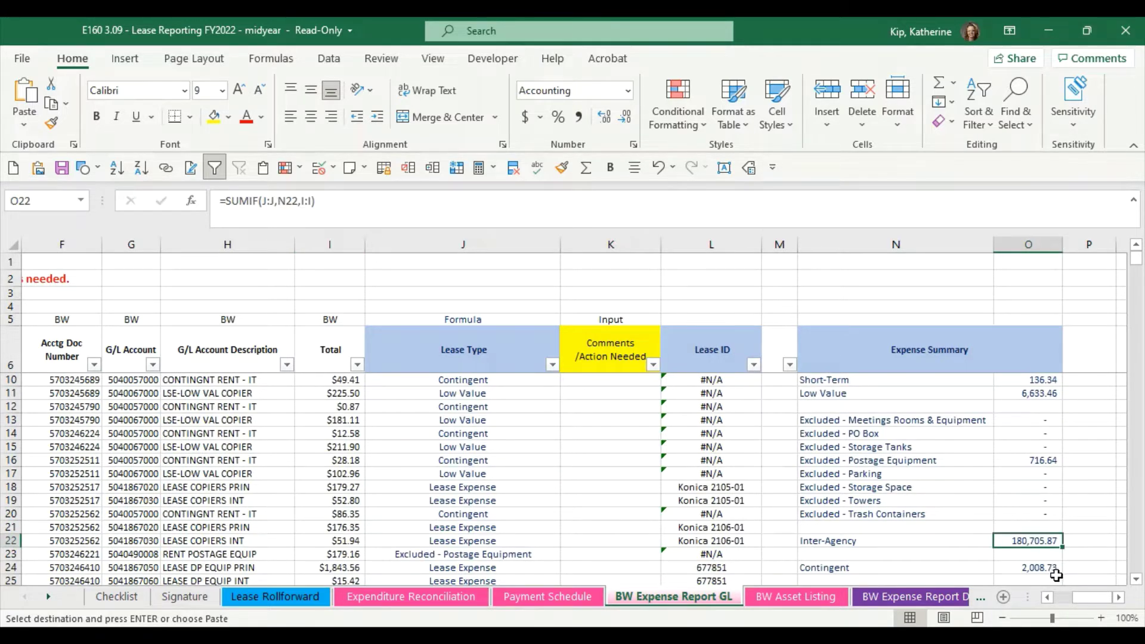
scroll(1046, 524, "up", 1)
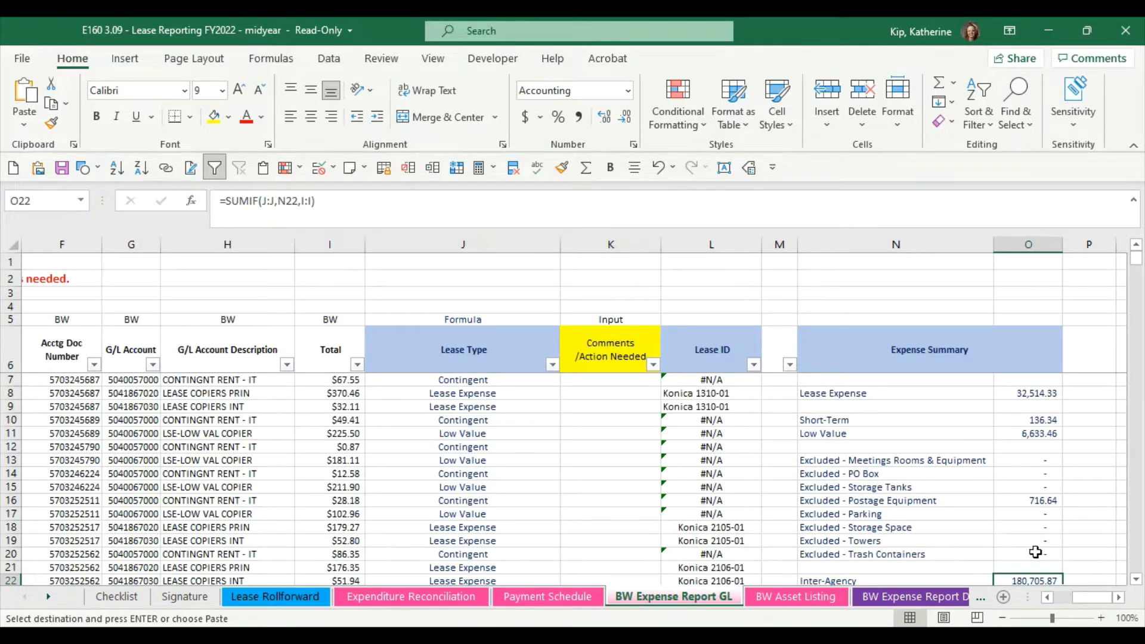
scroll(1035, 551, "down", 1)
scroll(1034, 553, "down", 2)
scroll(1043, 562, "up", 3)
left_click(1043, 395)
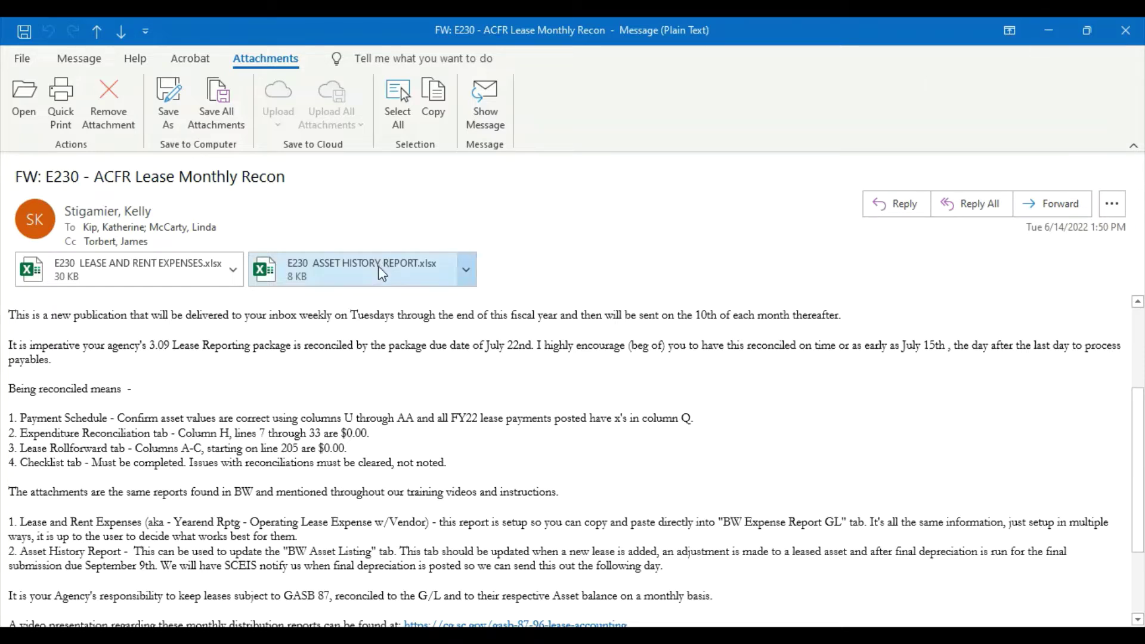
Switch to the Monthly Reconciliation Report Asset History Sheet workbook and copy all asset rows below the header, A2:V45
mouse_move(705, 637)
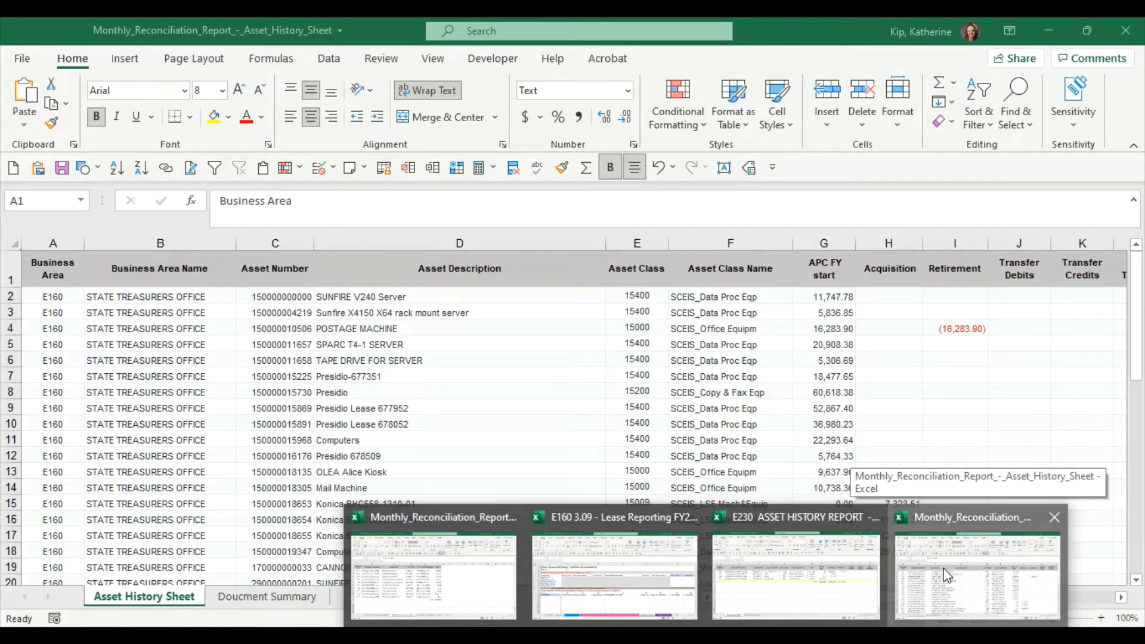
left_click(966, 572)
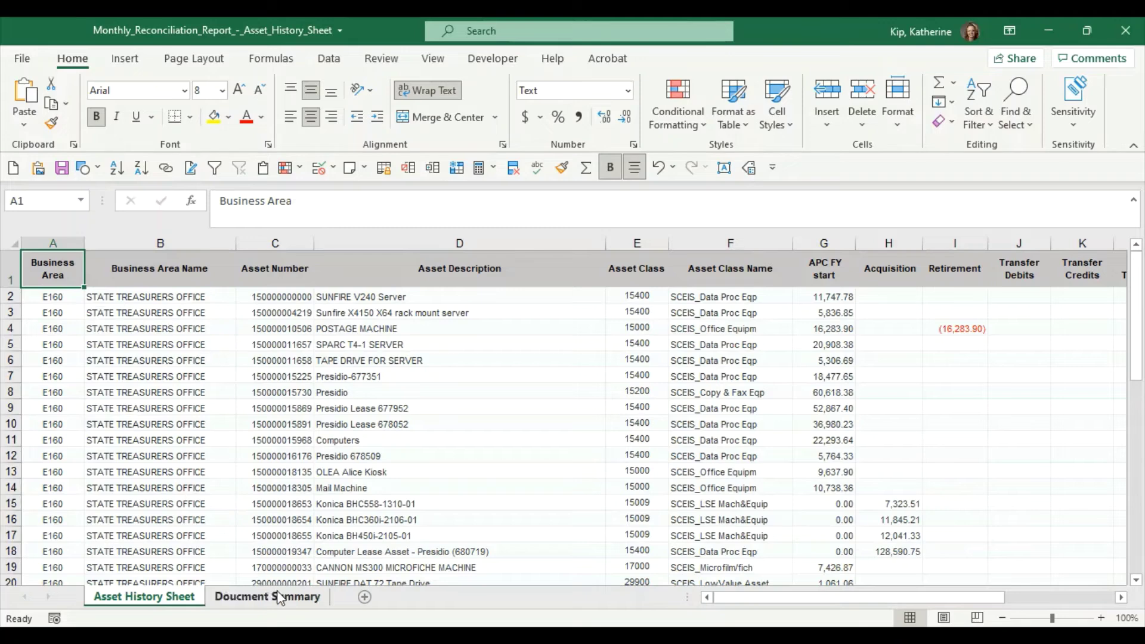
key("Down")
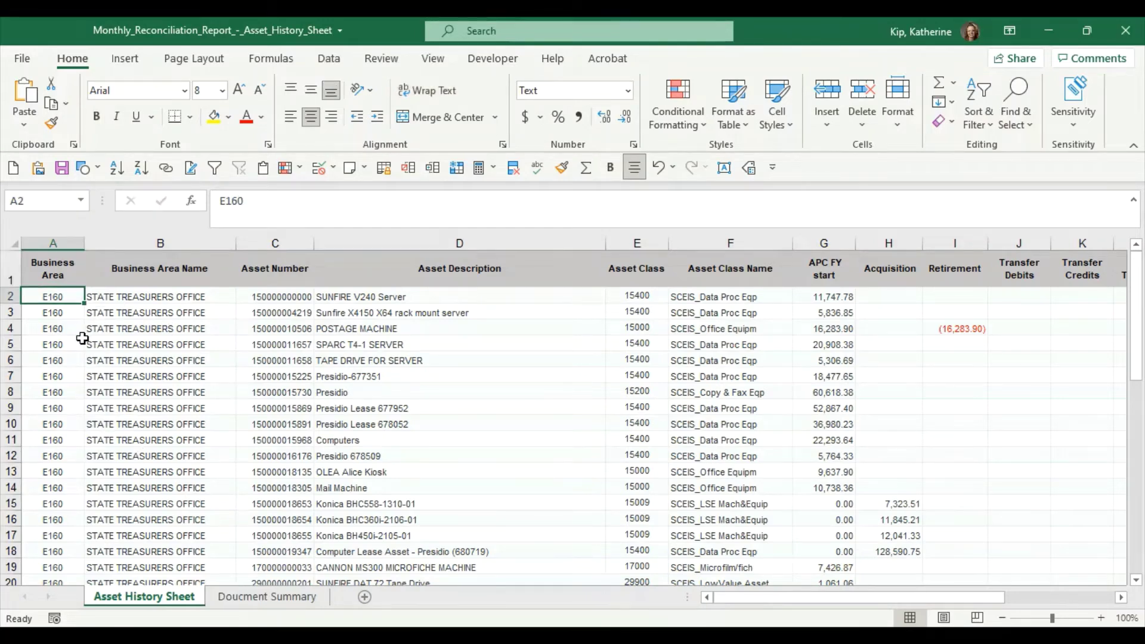
key("ctrl+shift+Down")
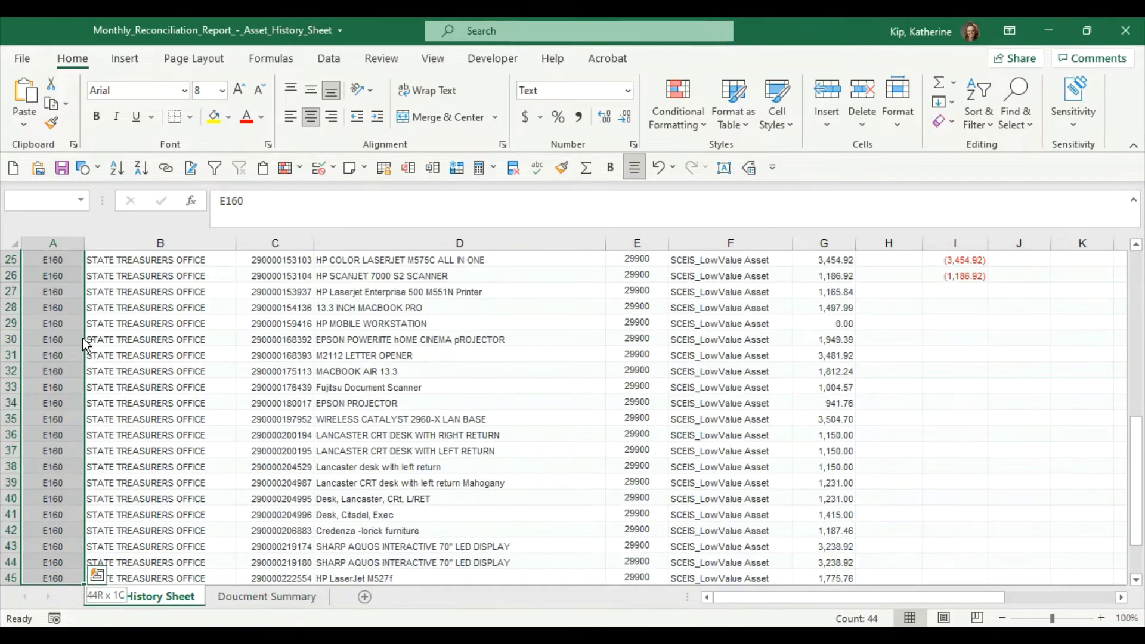
key("ctrl+shift+Right")
key("ctrl+shift+Right")
key("ctrl+shift+Right")
key("ctrl+shift+Right")
key("ctrl+shift+Right")
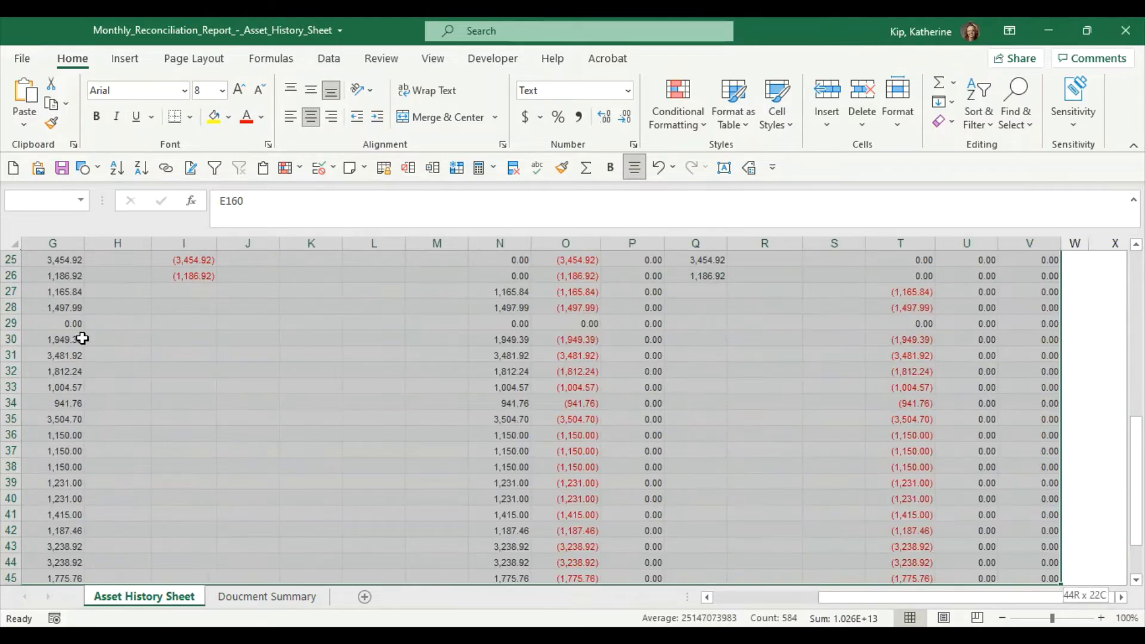
key("ctrl+c")
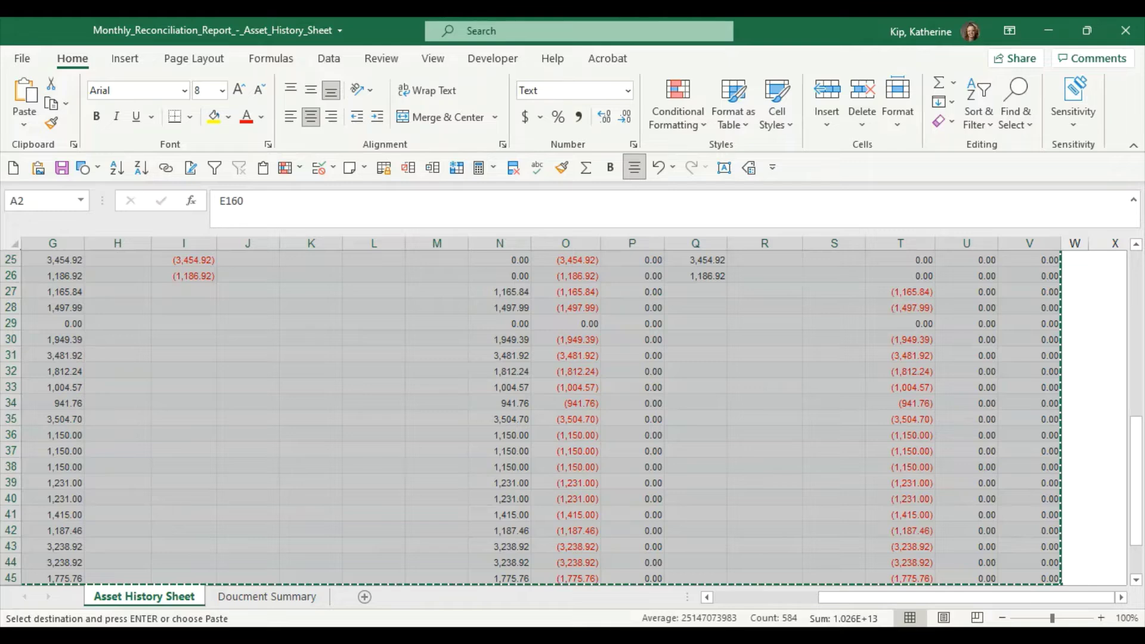
Switch to the E160 3.09 Lease Reporting workbook and paste the copied asset history rows into BW Asset Listing starting at B19
key("alt+Tab")
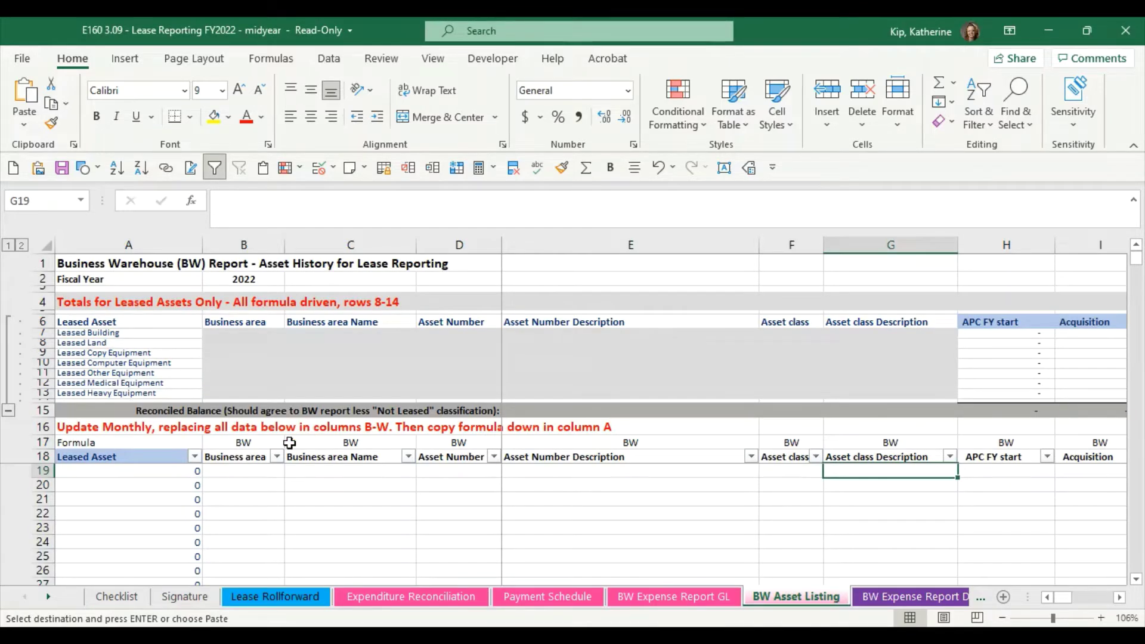
left_click(244, 453)
key("Down")
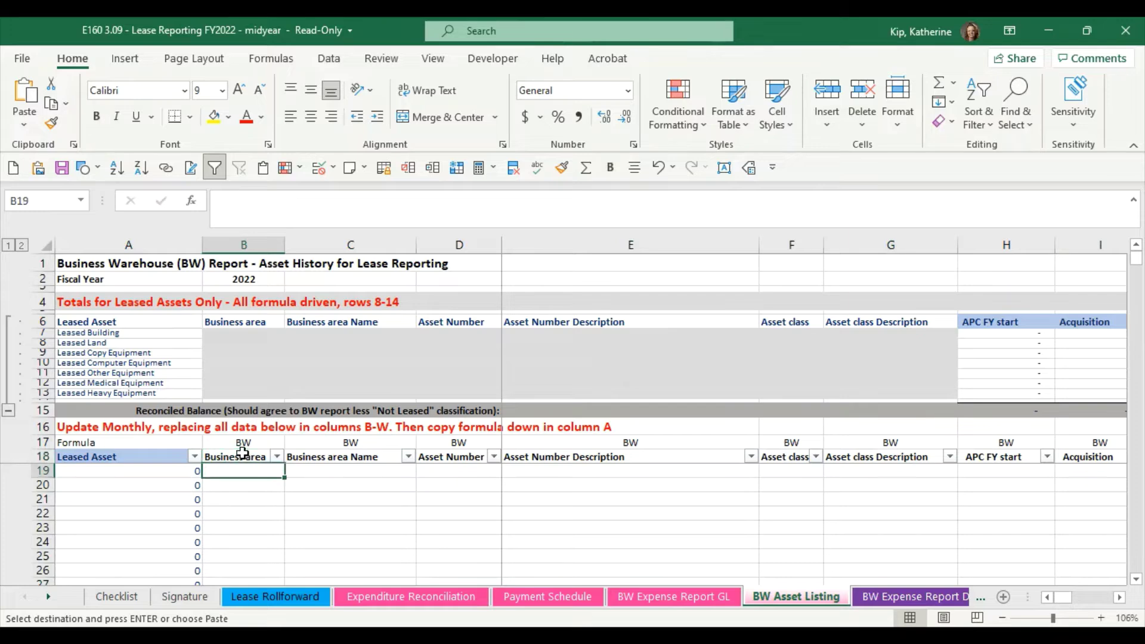
key("ctrl+v")
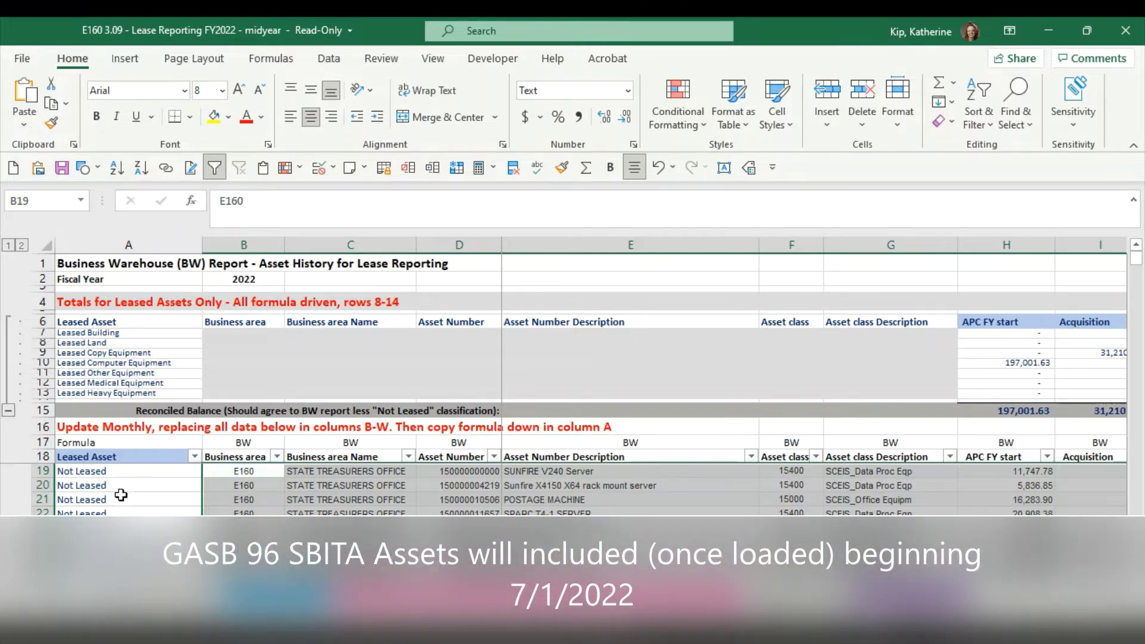
scroll(123, 500, "down", 2)
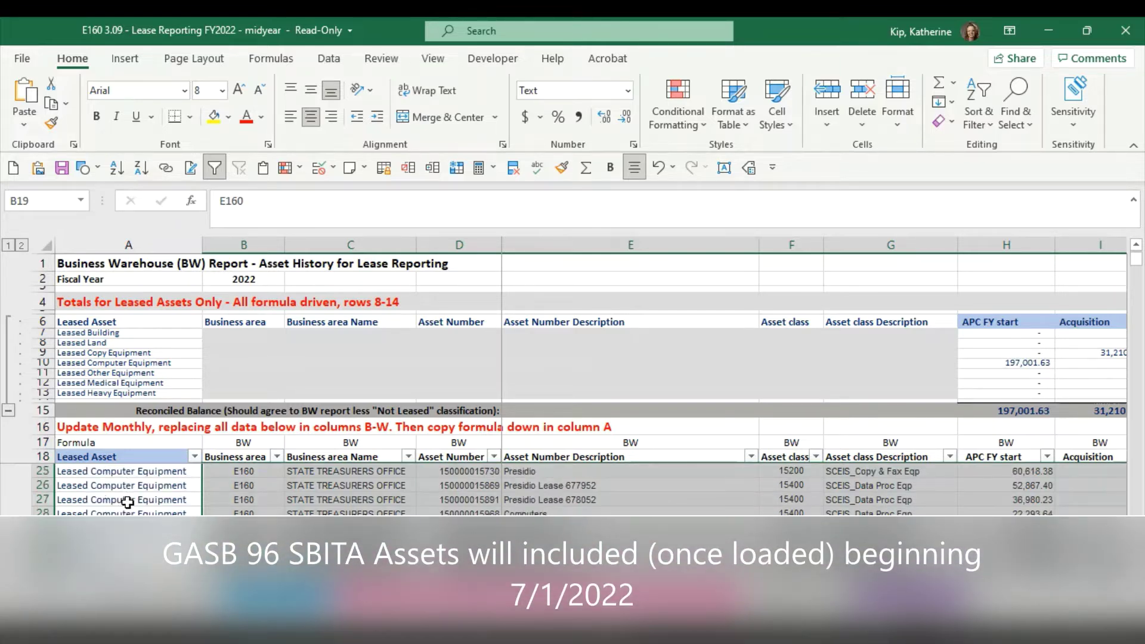
scroll(127, 500, "down", 1)
scroll(127, 503, "up", 3)
Filter the Leased Asset column in BW Asset Listing to show only Not Leased rows
left_click(143, 470)
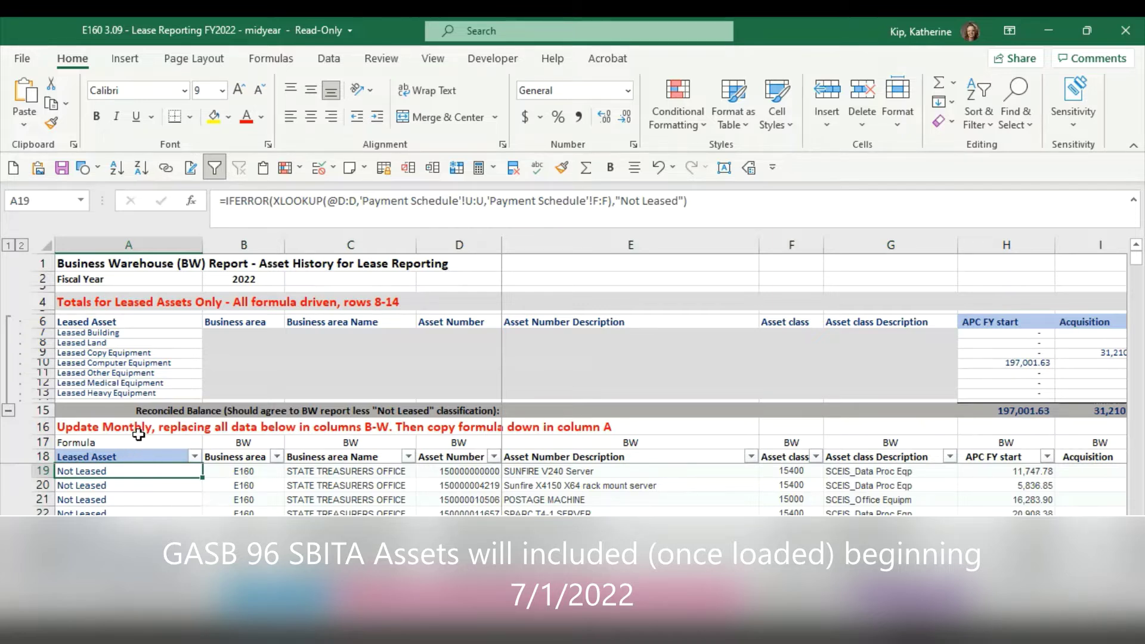
left_click(195, 456)
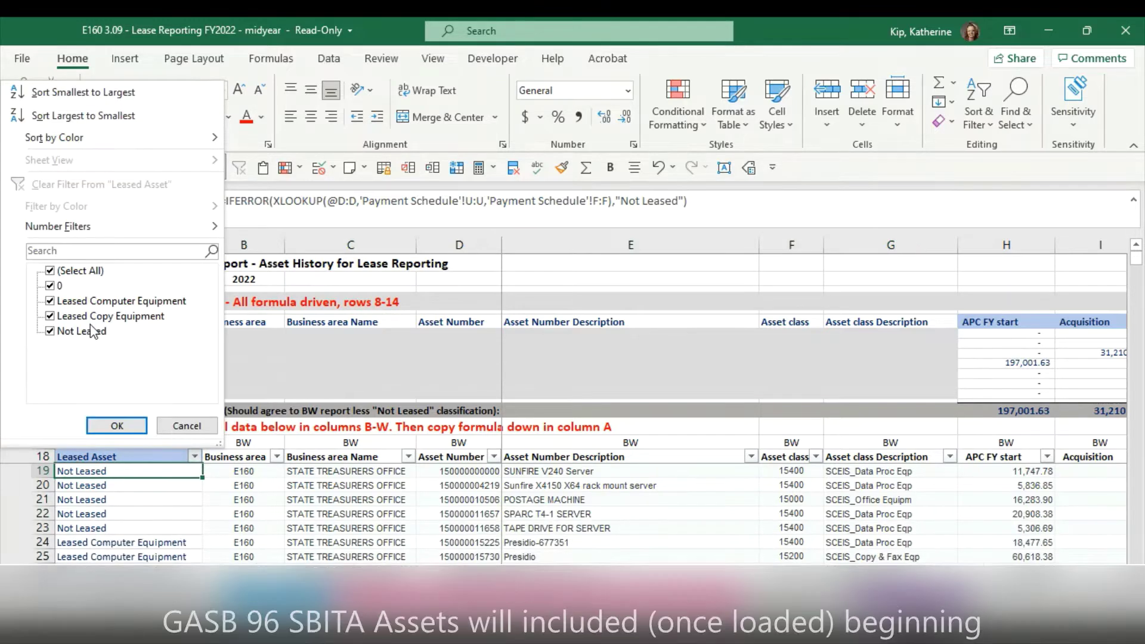
left_click(50, 271)
left_click(49, 331)
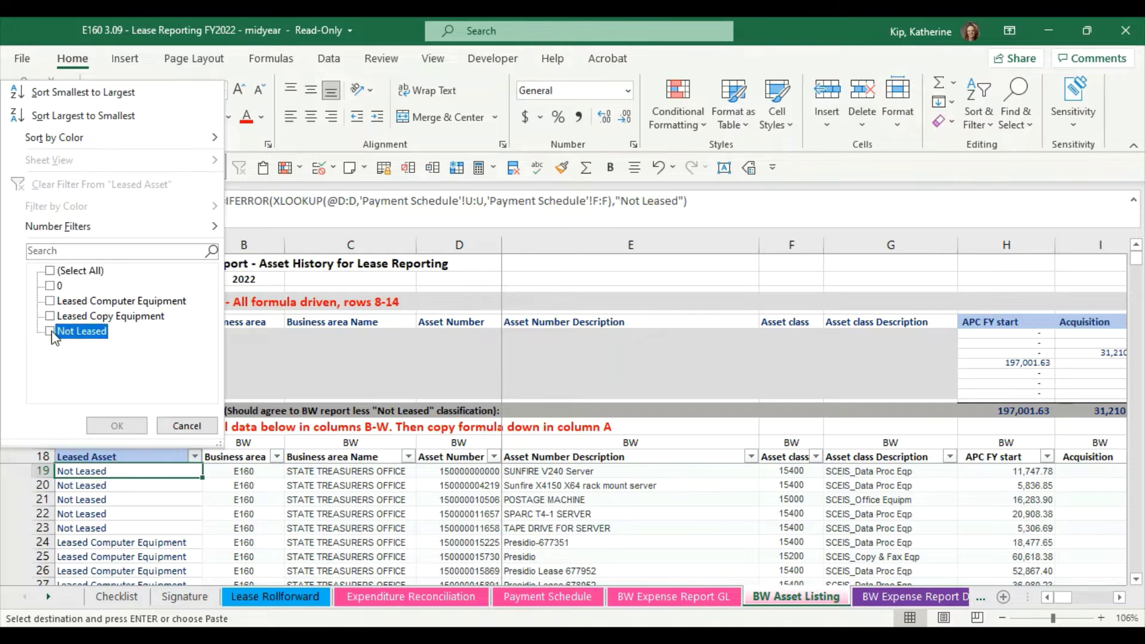
left_click(116, 425)
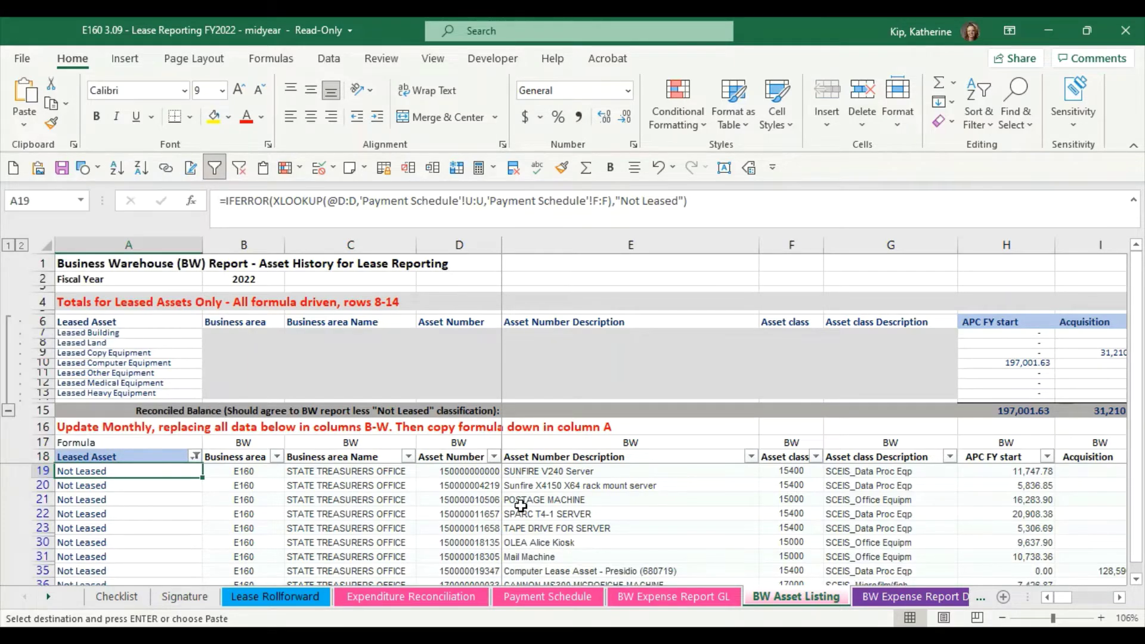
Examine the Not Leased rows' asset descriptions and class descriptions for leased assets that are misclassified
scroll(558, 505, "down", 1)
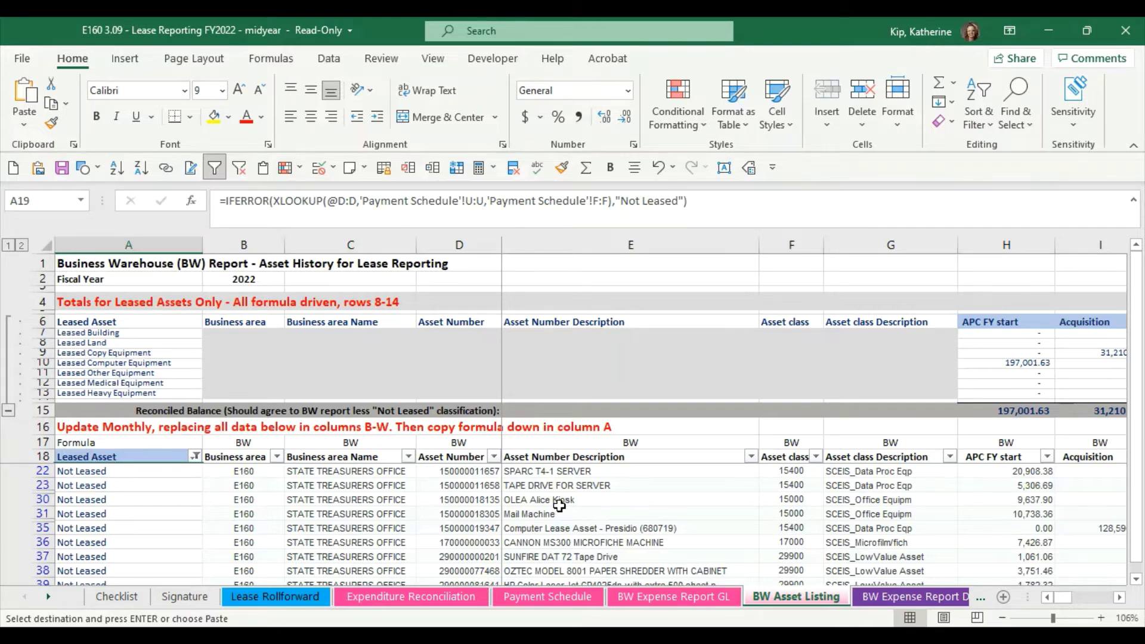
scroll(558, 506, "down", 2)
scroll(558, 505, "down", 2)
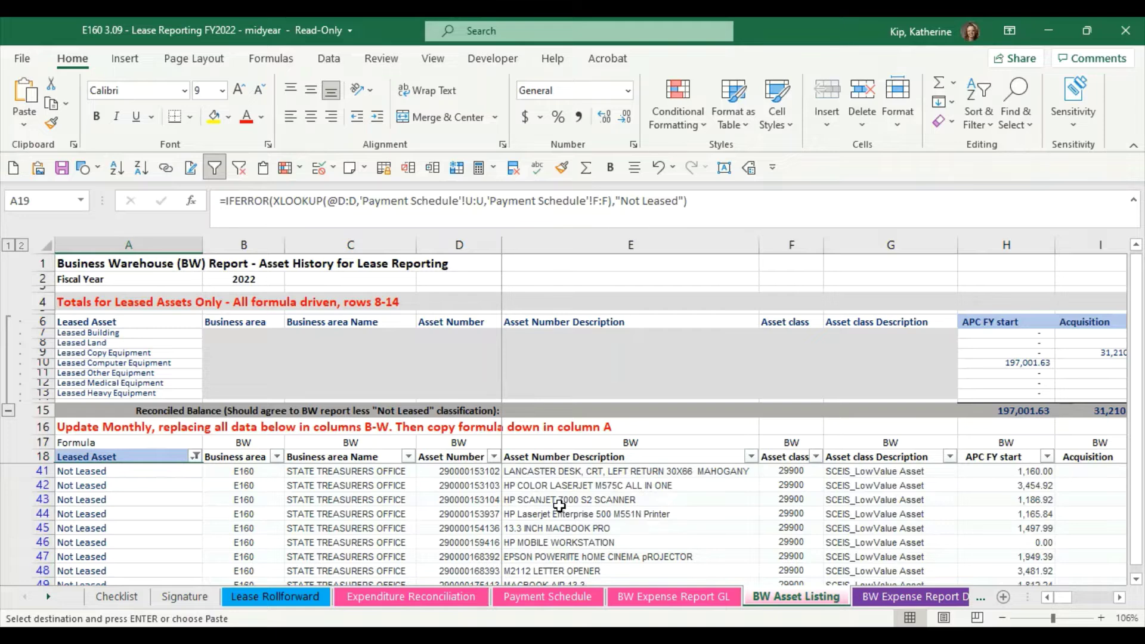
scroll(558, 505, "down", 1)
scroll(558, 505, "down", 3)
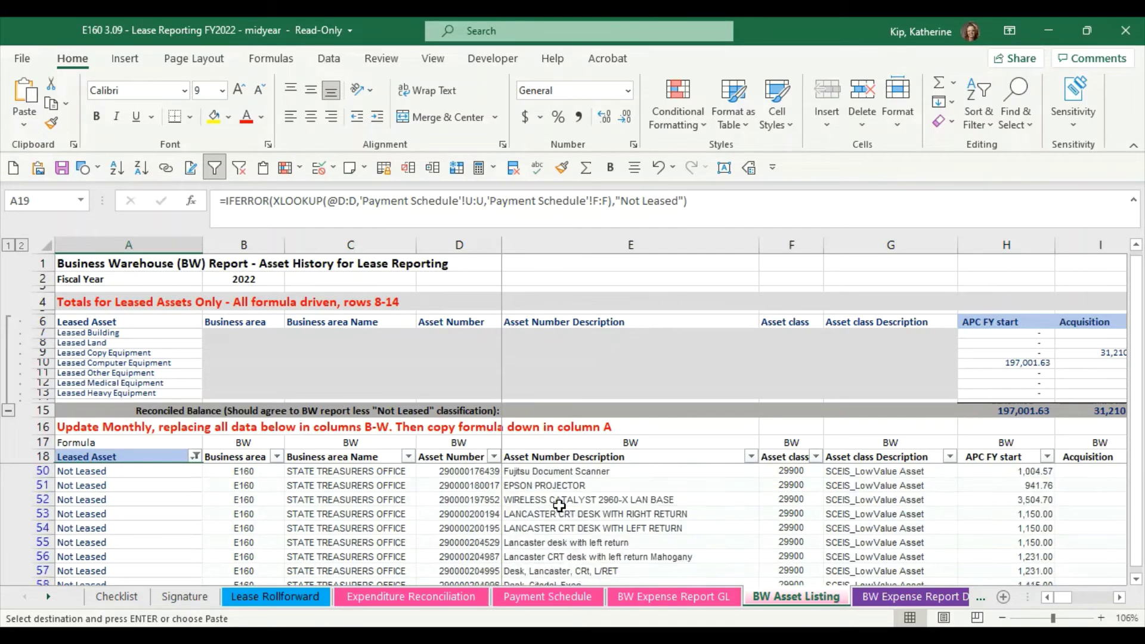
scroll(558, 506, "down", 1)
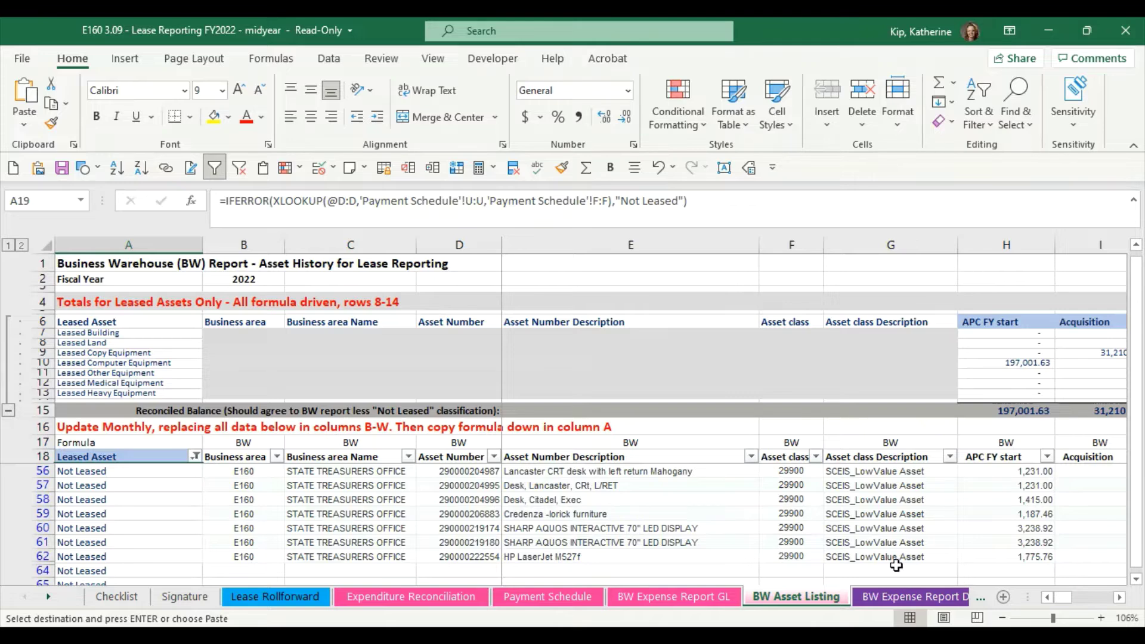
scroll(897, 561, "up", 11)
scroll(896, 562, "up", 2)
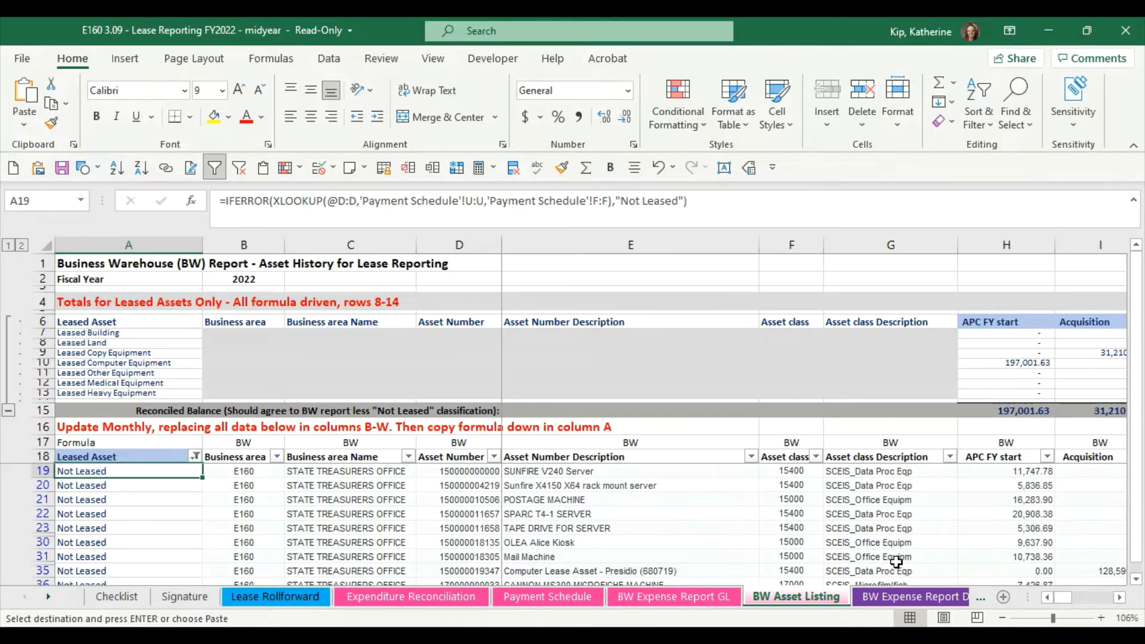
scroll(896, 558, "down", 6)
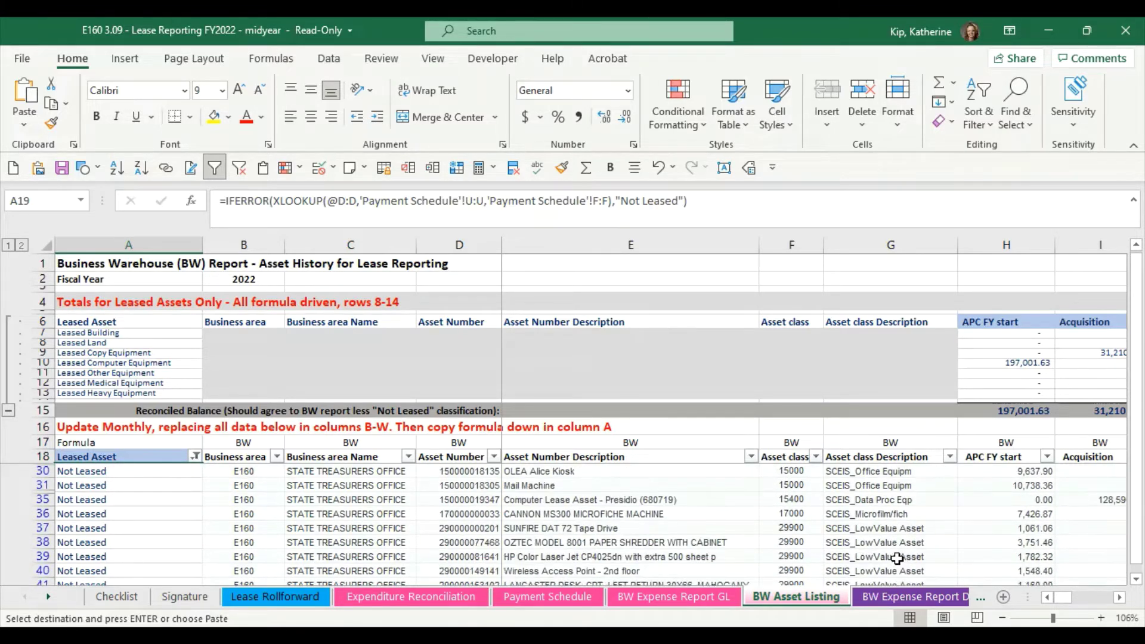
left_click(876, 543)
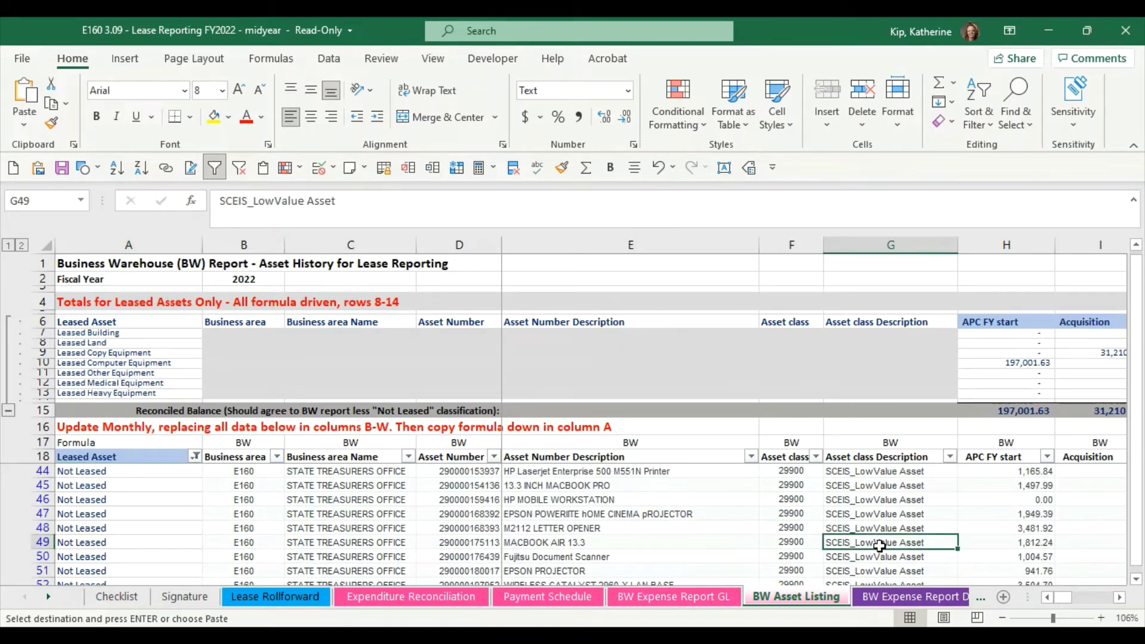
scroll(879, 545, "down", 2)
scroll(879, 545, "up", 5)
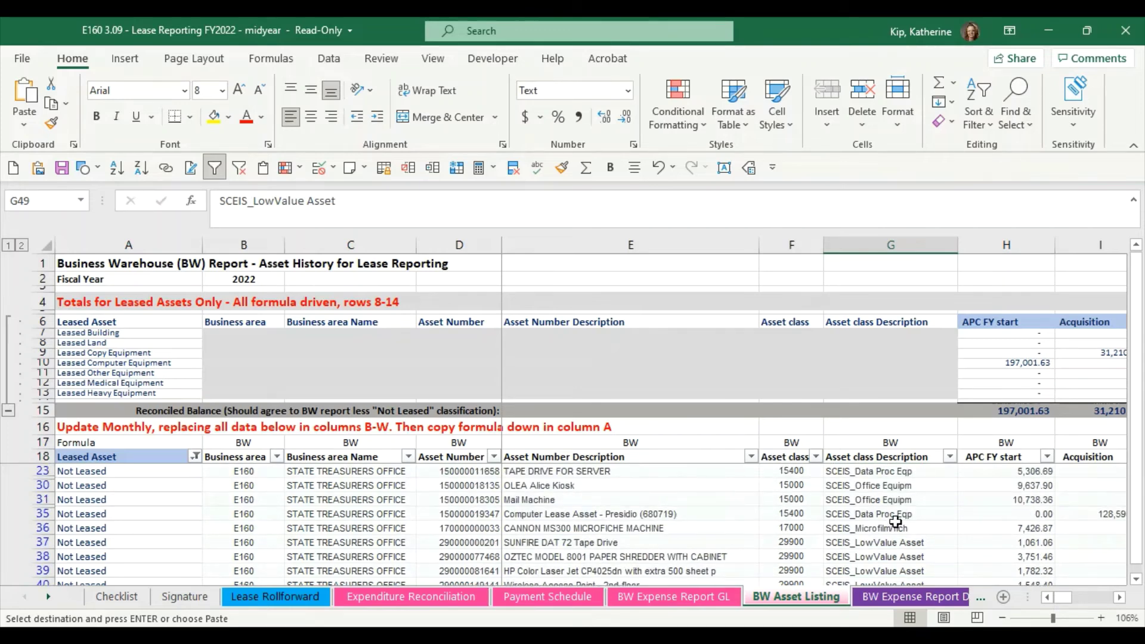
scroll(893, 527, "up", 1)
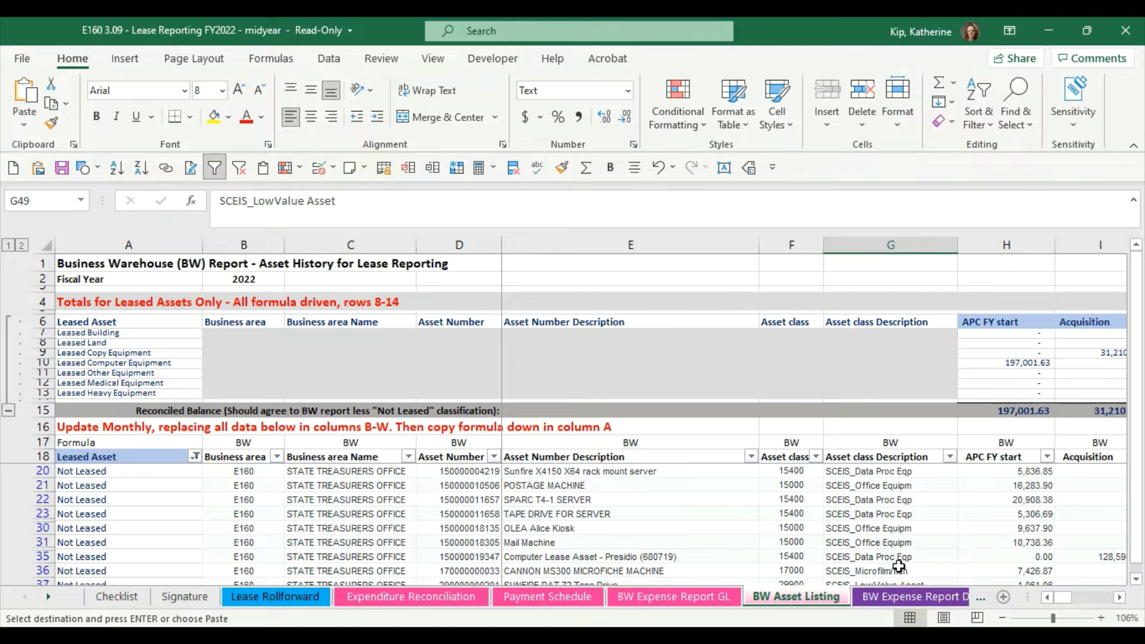
scroll(905, 549, "up", 1)
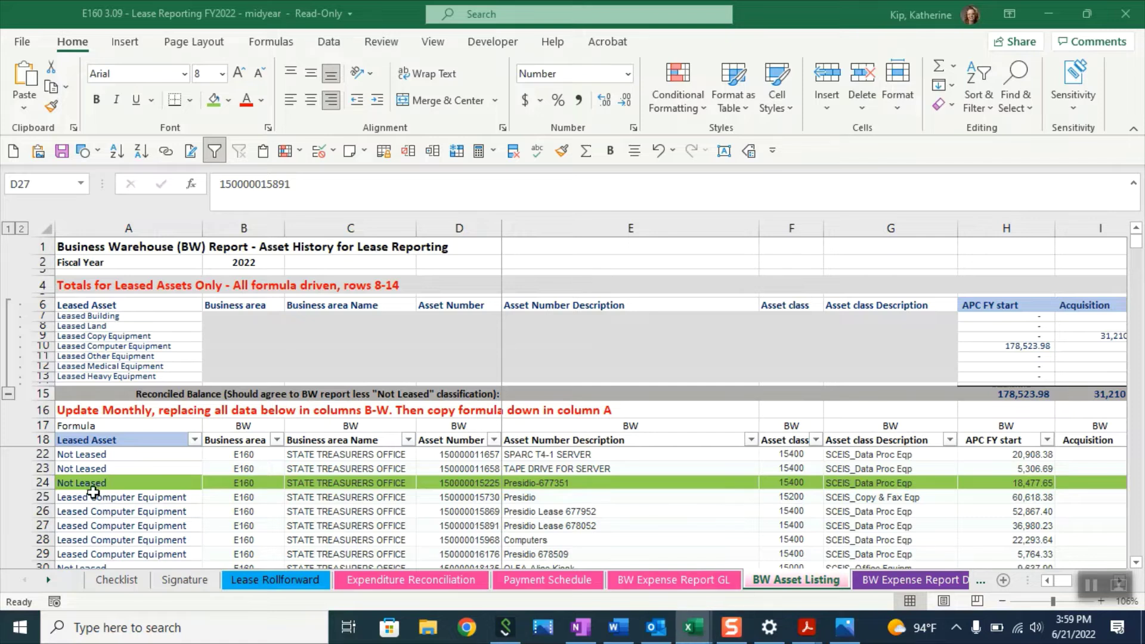
Inspect the Leased Asset formula in A24 for Presidio-677351 and the Asset Number cell U142 for lease 677351 in Payment Schedule
left_click(93, 497)
left_click(89, 484)
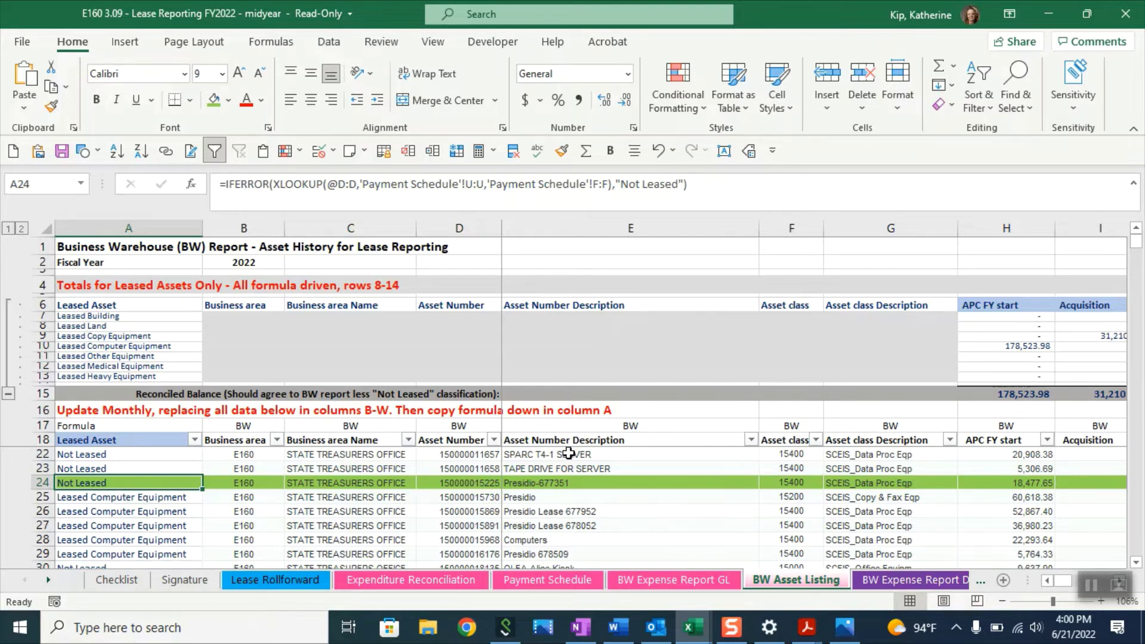
left_click(561, 587)
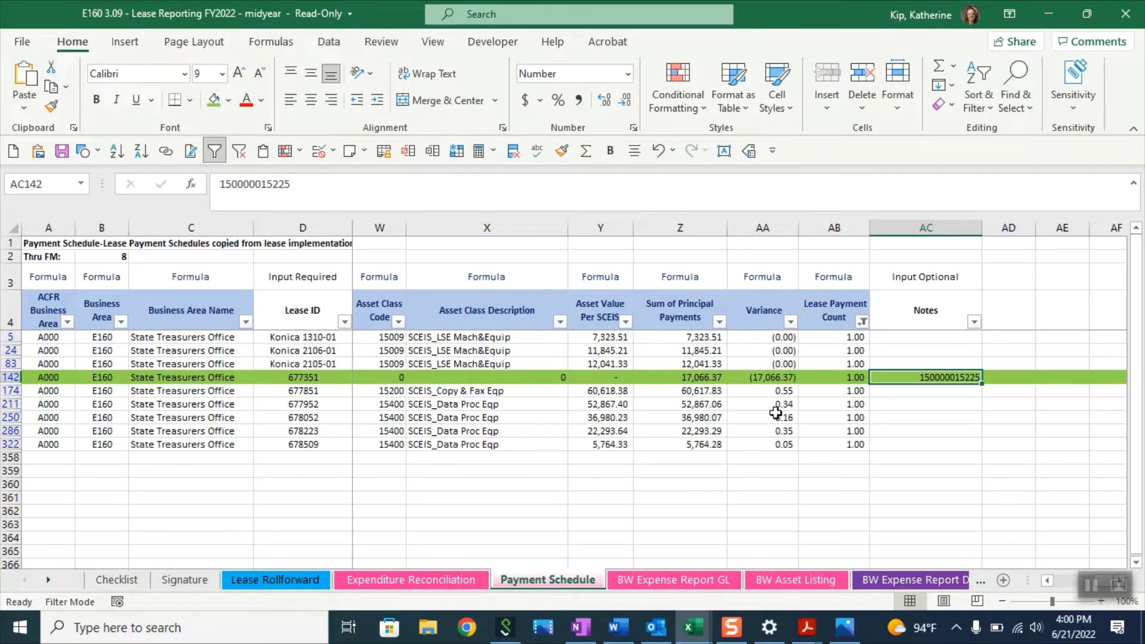
left_click(1082, 579)
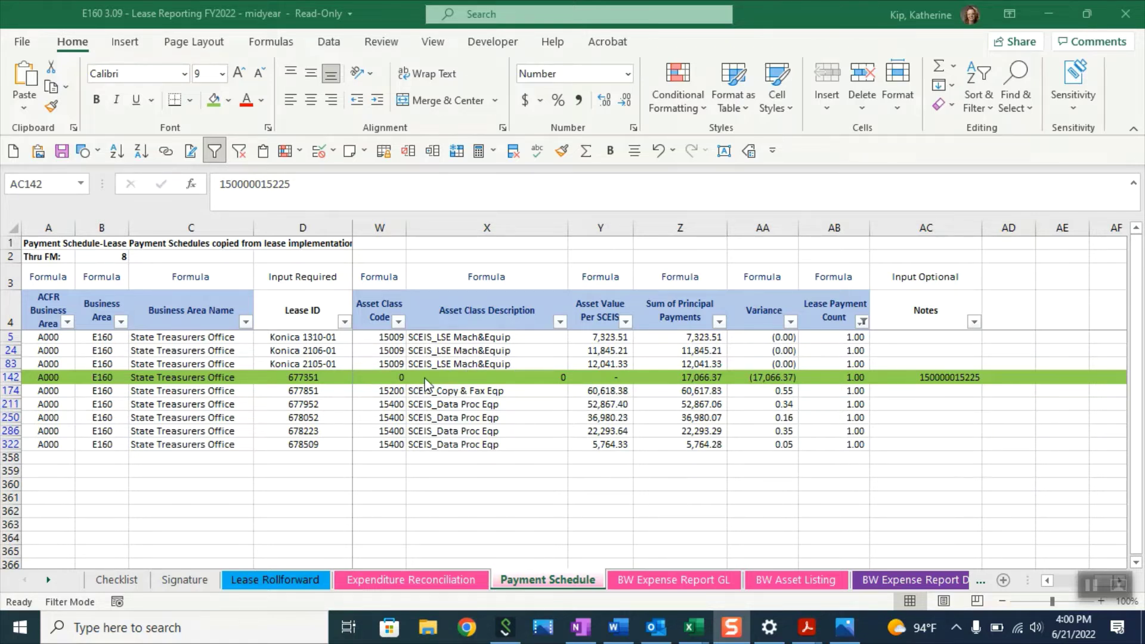
left_click(449, 378)
key("Left")
key("Left")
key("Left")
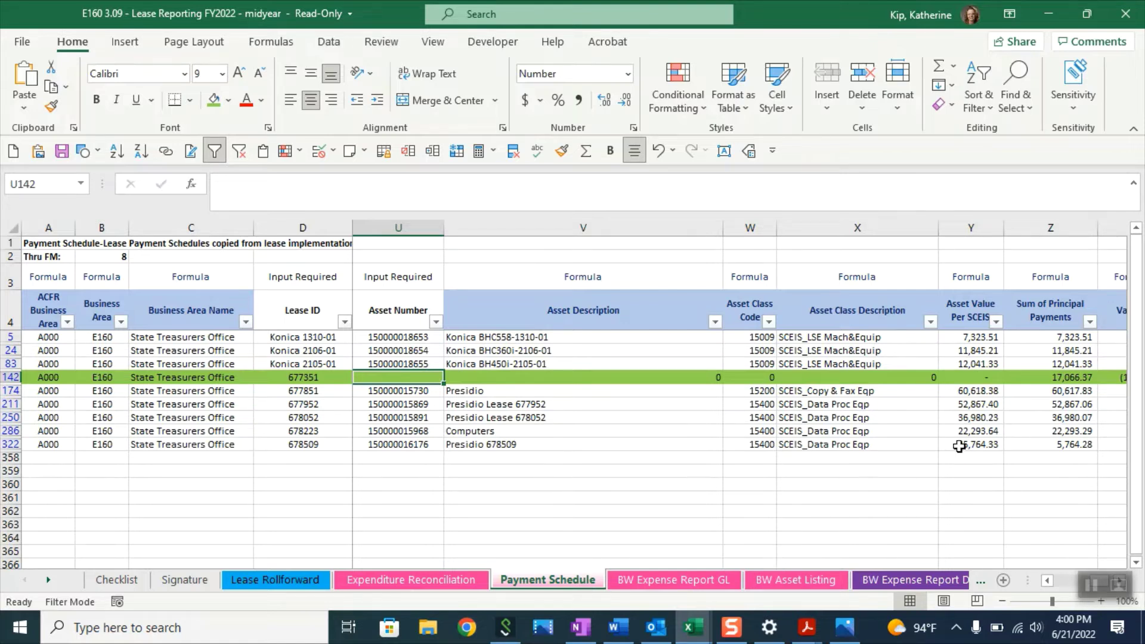
Inspect Payment Schedule row 142 from the Asset Class Description lookup in X142 across to the Notes cell AC142
left_click(831, 381)
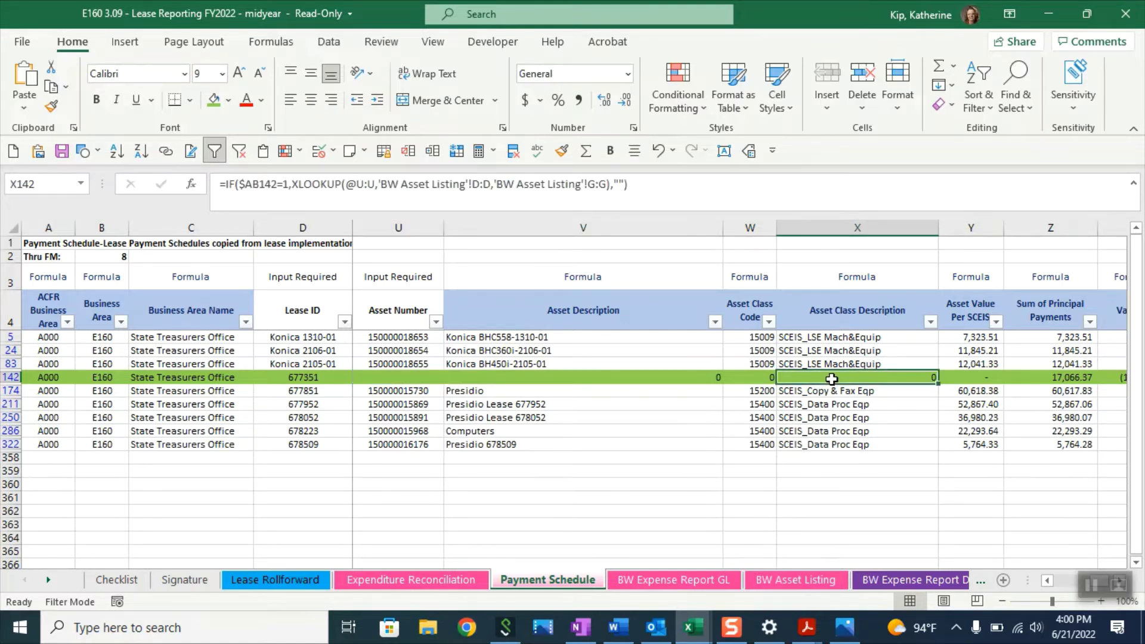
key("Right")
key("Right")
key("Right")
key("Right")
key("Right")
key("Right")
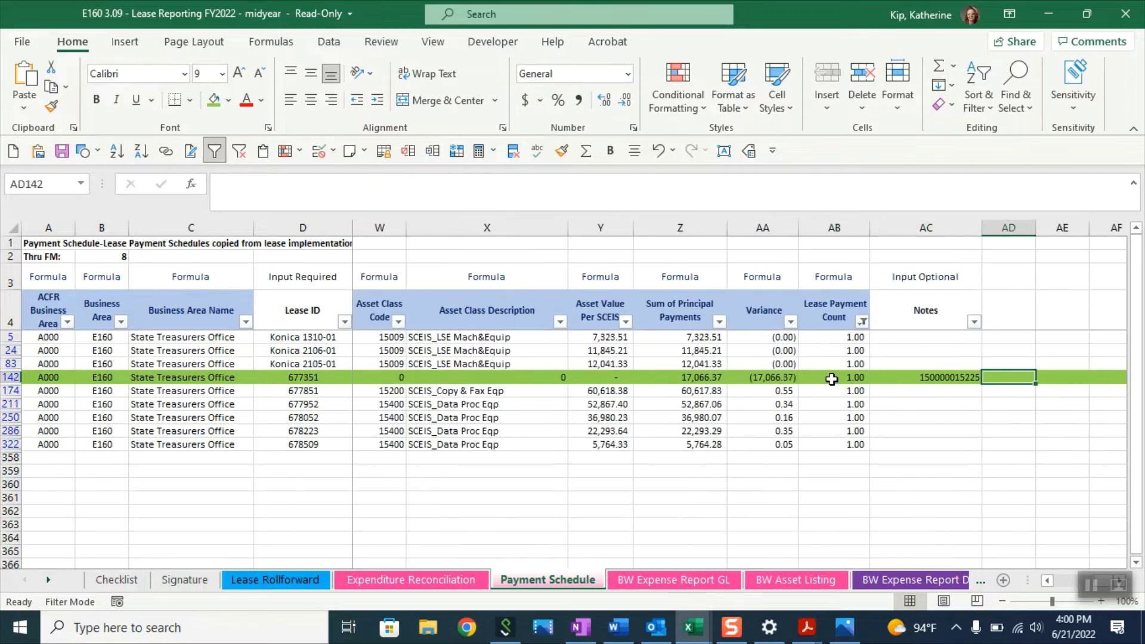
key("Left")
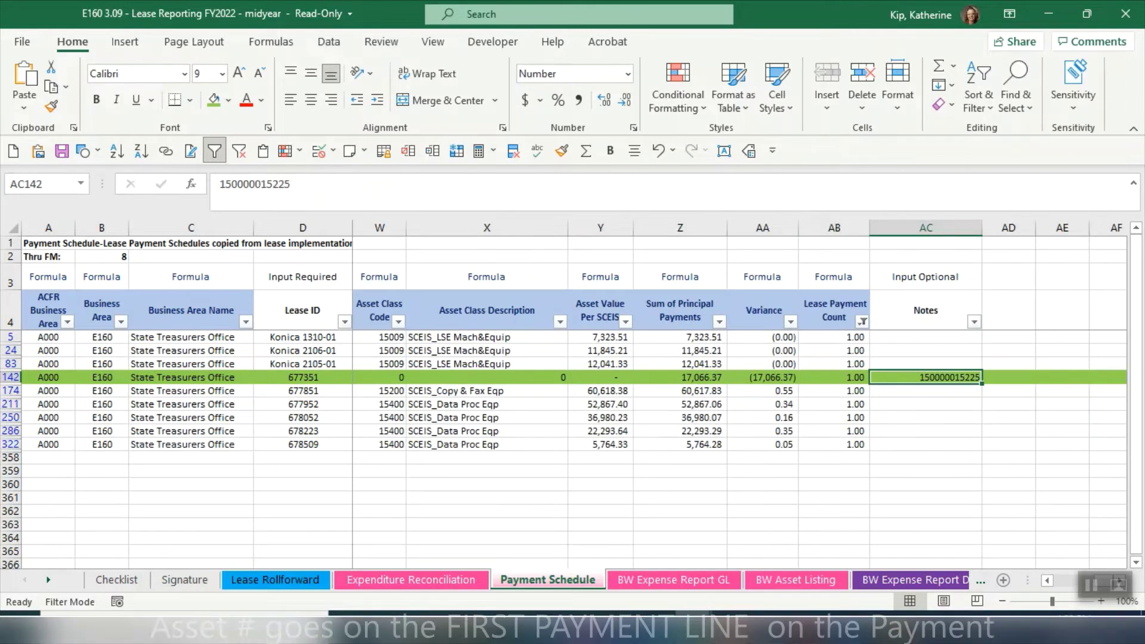
key("ctrl+Page_Up")
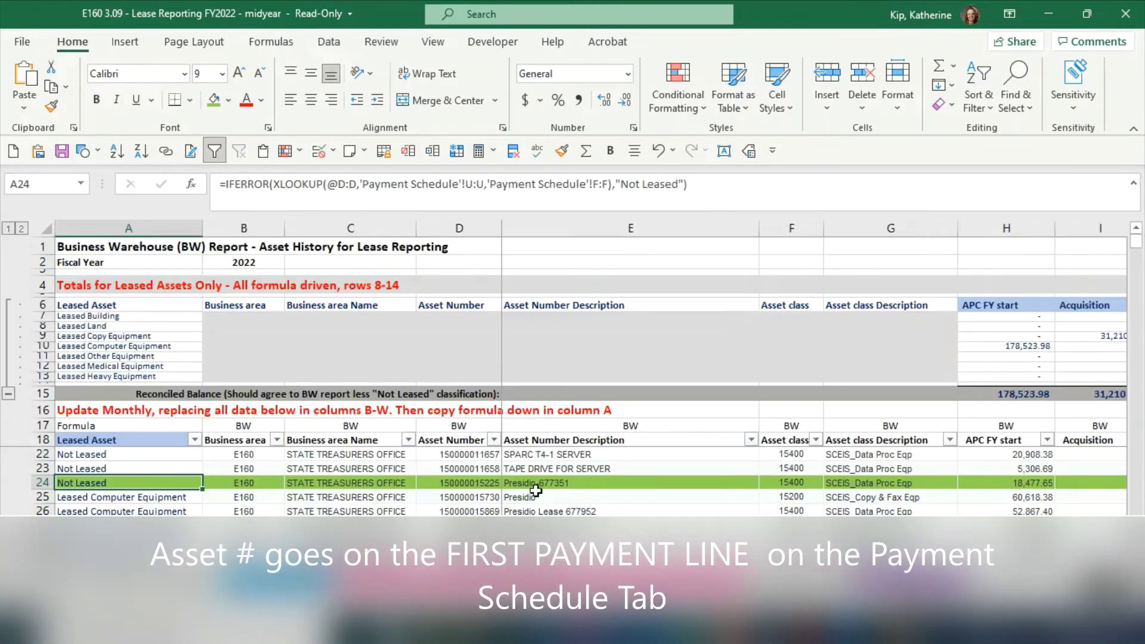
left_click(468, 482)
left_click_drag(291, 185, 219, 186)
key("ctrl+c")
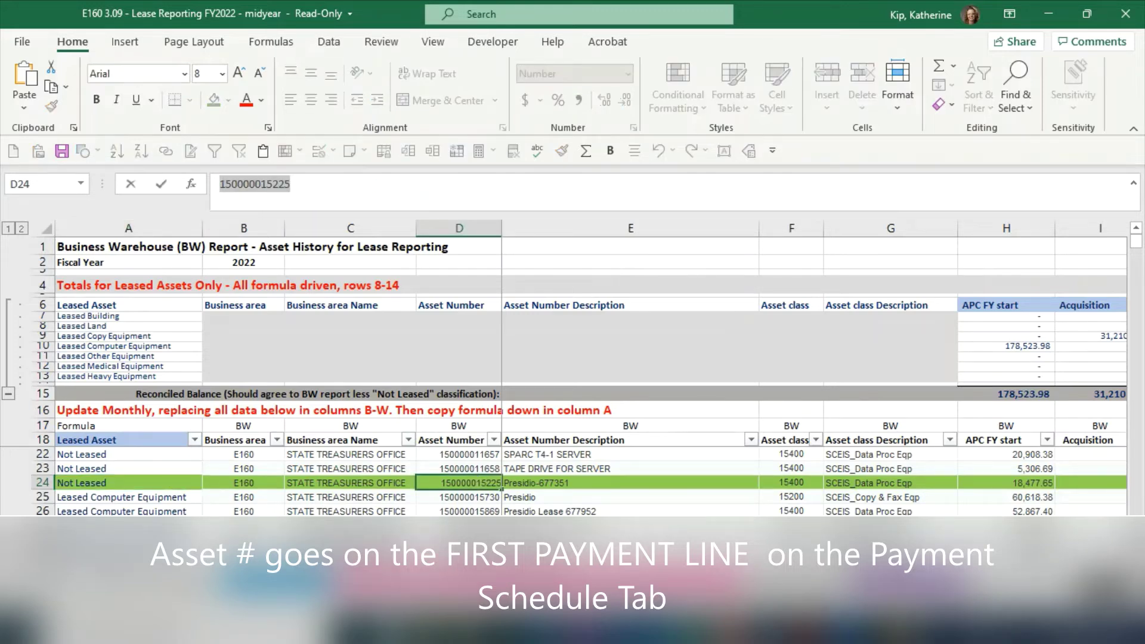
key("Escape")
key("ctrl+Page_Down")
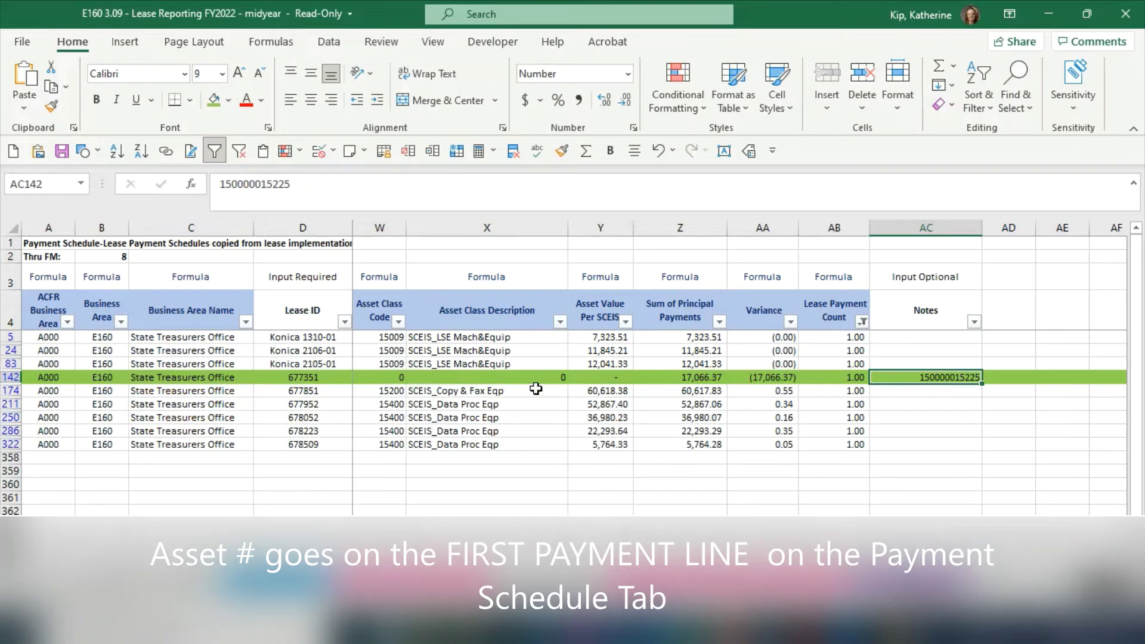
left_click(403, 376)
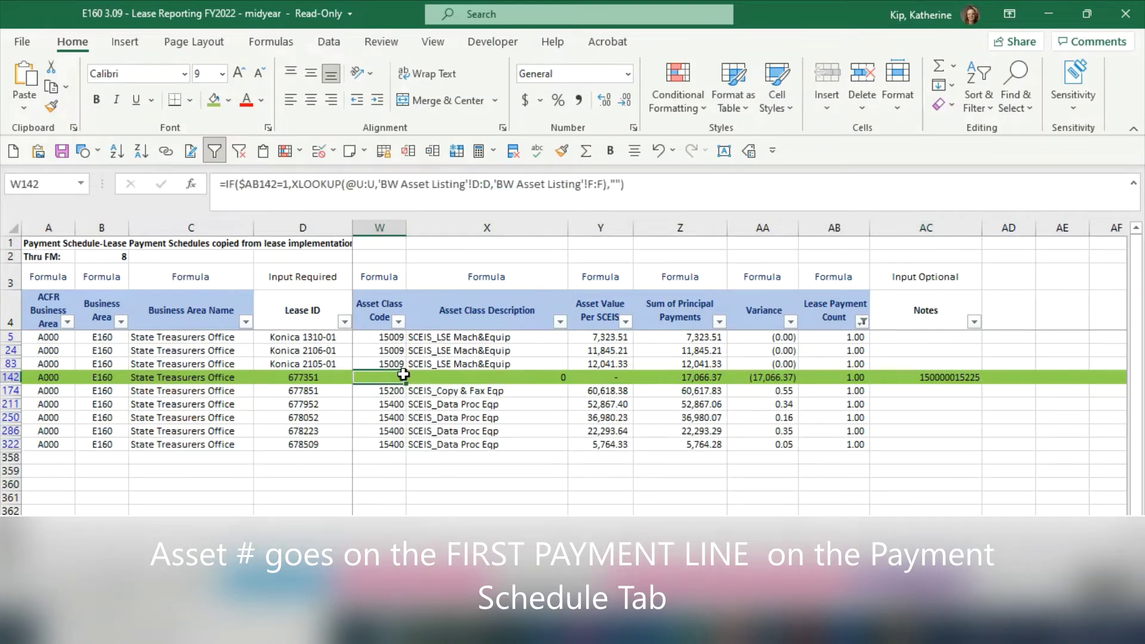
key("Left")
key("Left")
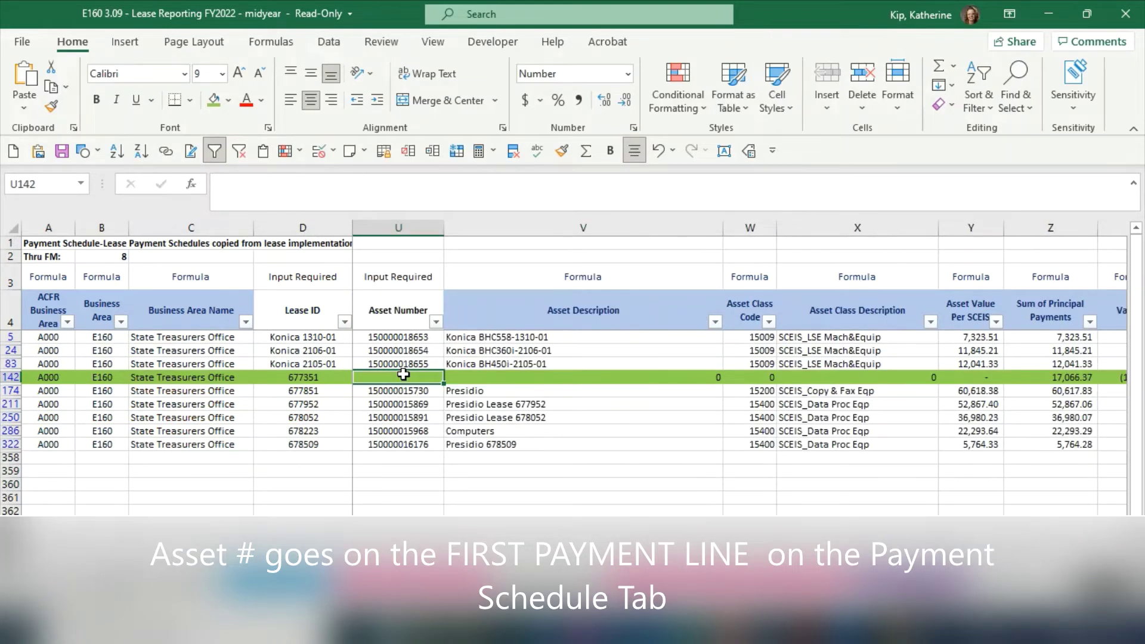
key("ctrl+v")
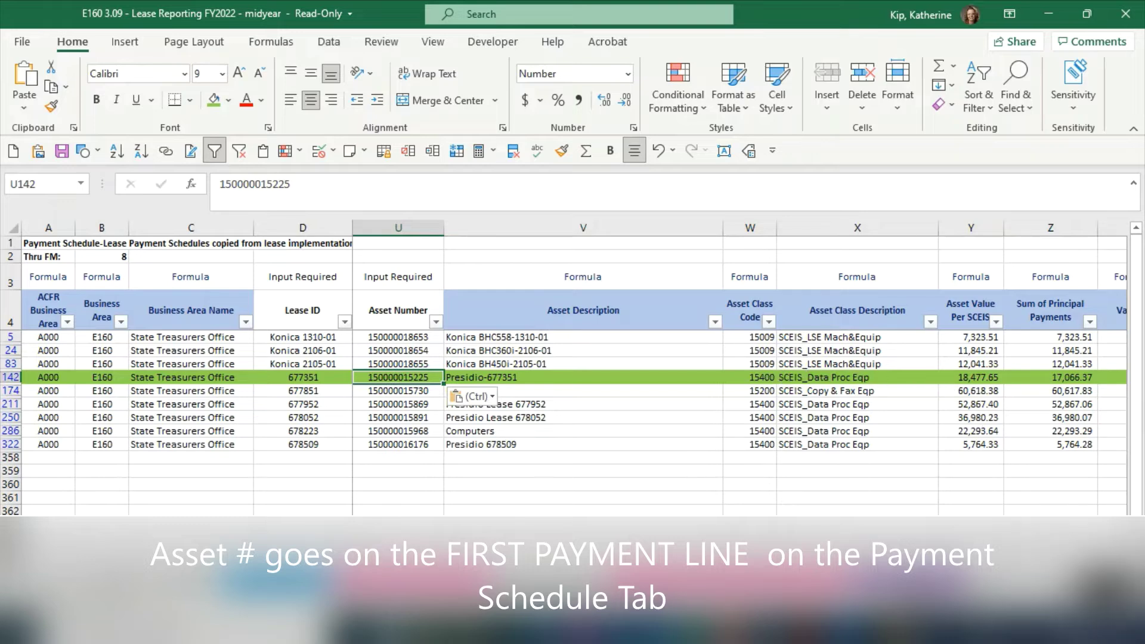
Check lease 677351's asset value and variance in Payment Schedule row 142, plus its Leased Asset classification in A24 of BW Asset Listing
left_click(963, 378)
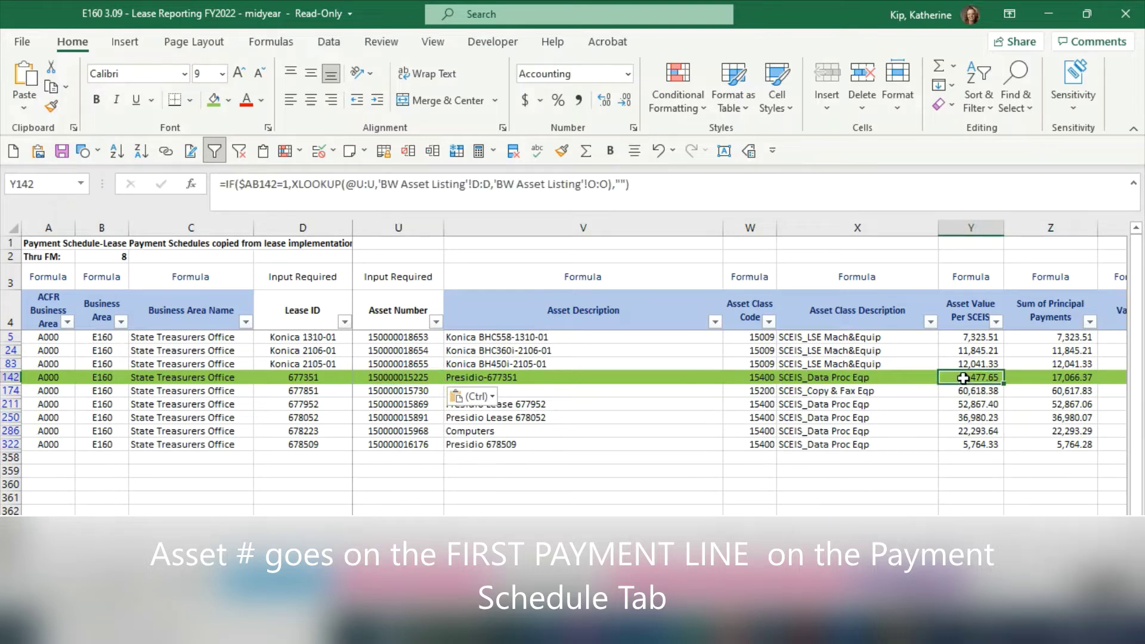
key("Right")
key("Right")
key("Right")
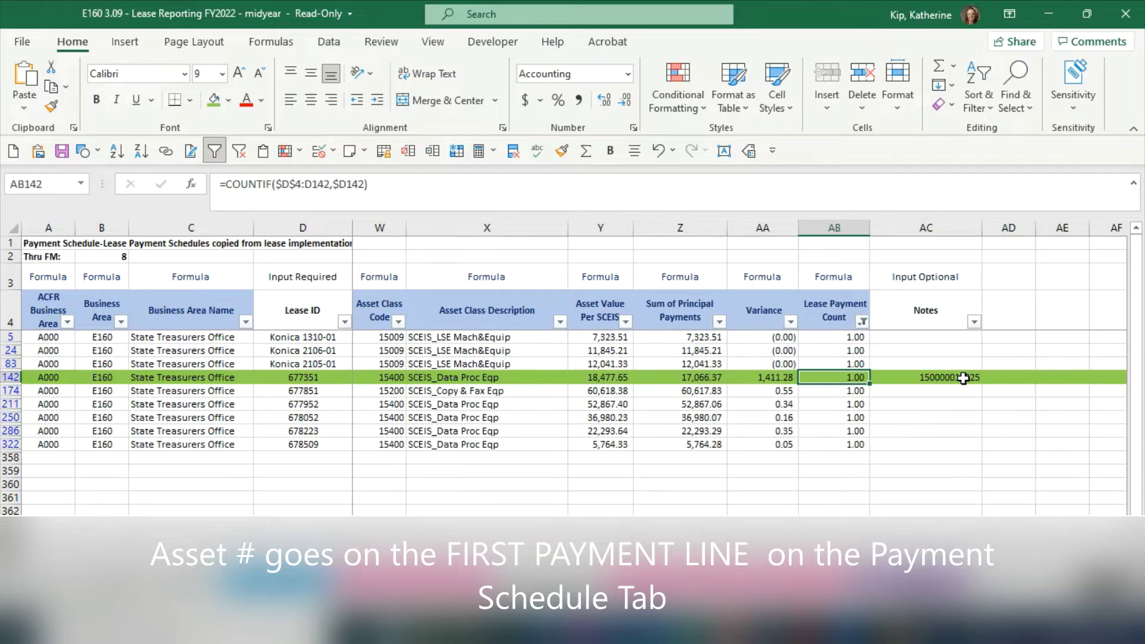
key("Left")
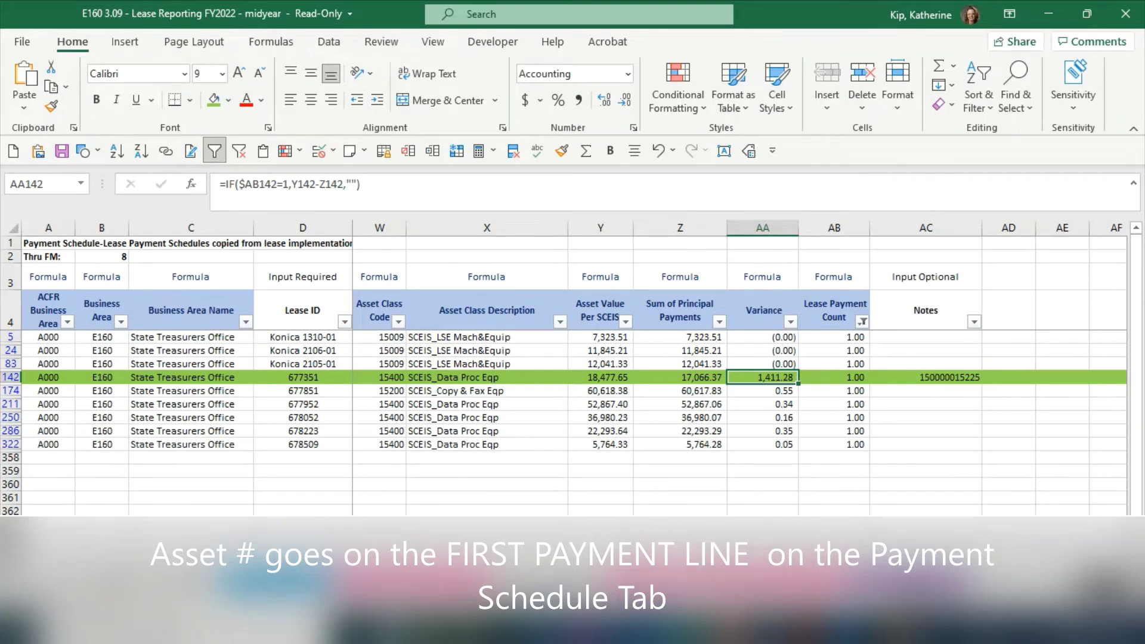
key("ctrl+Page_Down")
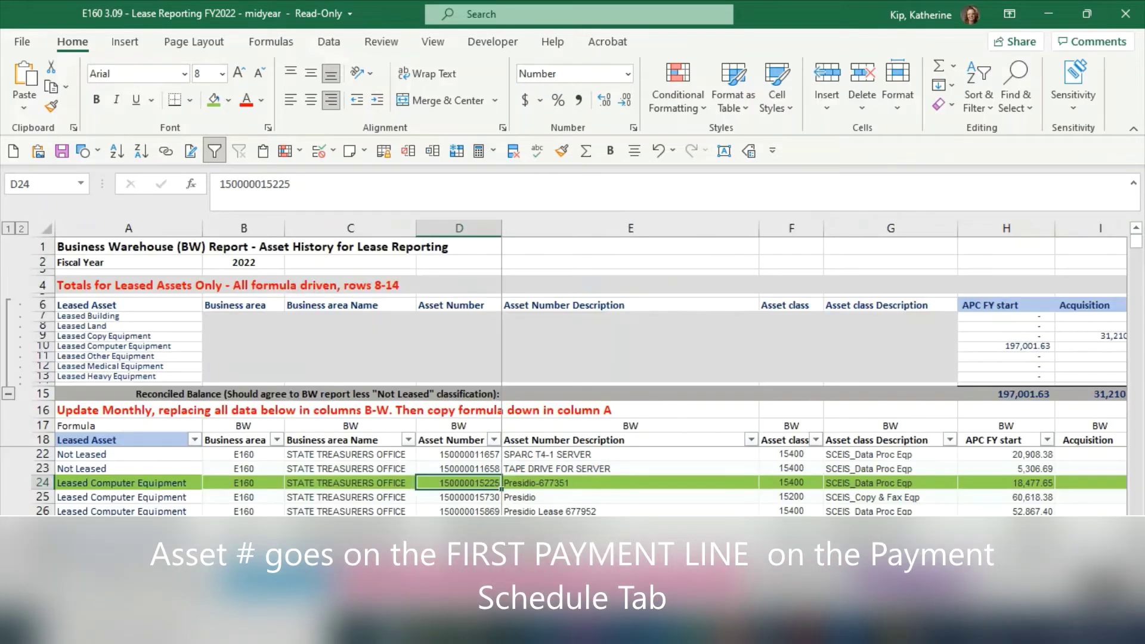
left_click(170, 481)
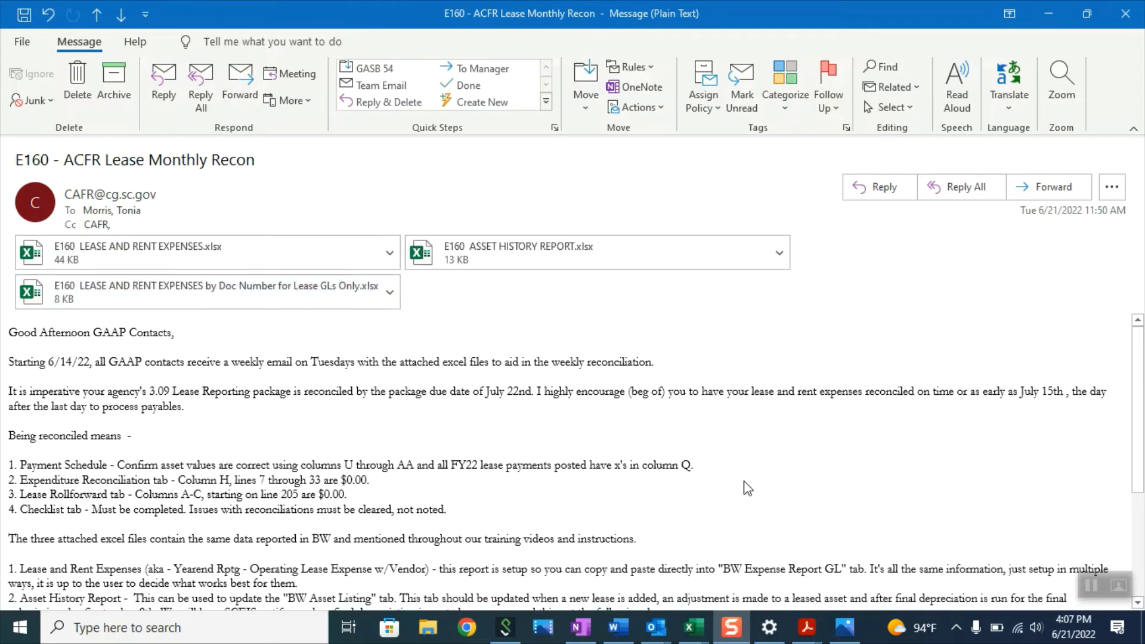
Switch to the D500 LEASE AND RENT EXPENSES by Doc Number for Lease GLs Only workbook and inspect its Posting Period and Vendor Name columns
mouse_move(700, 633)
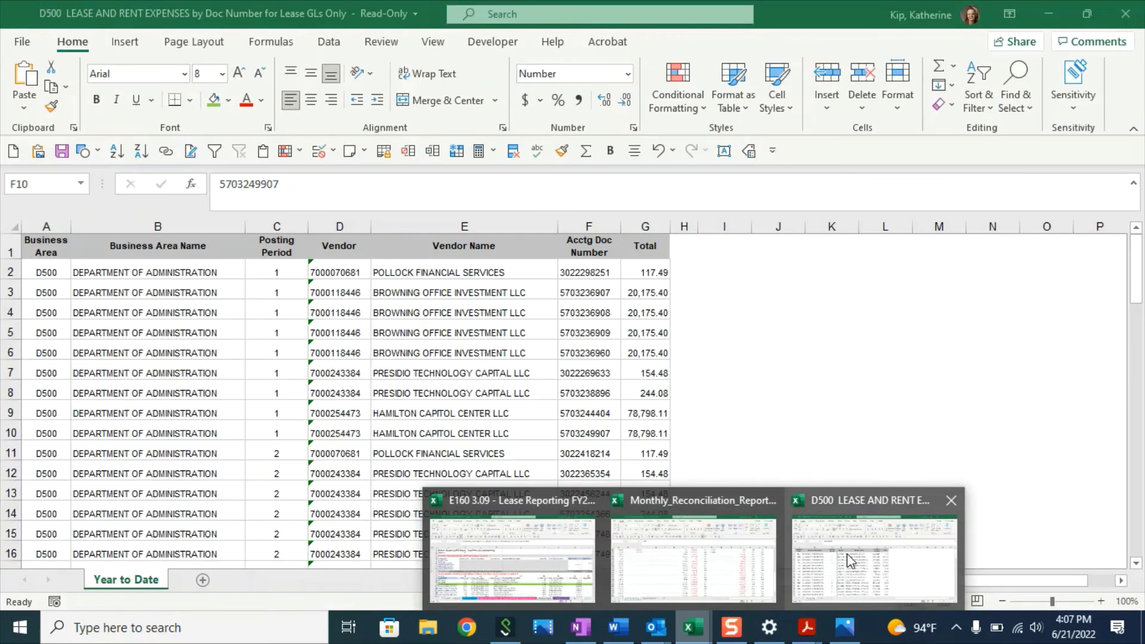
left_click(847, 553)
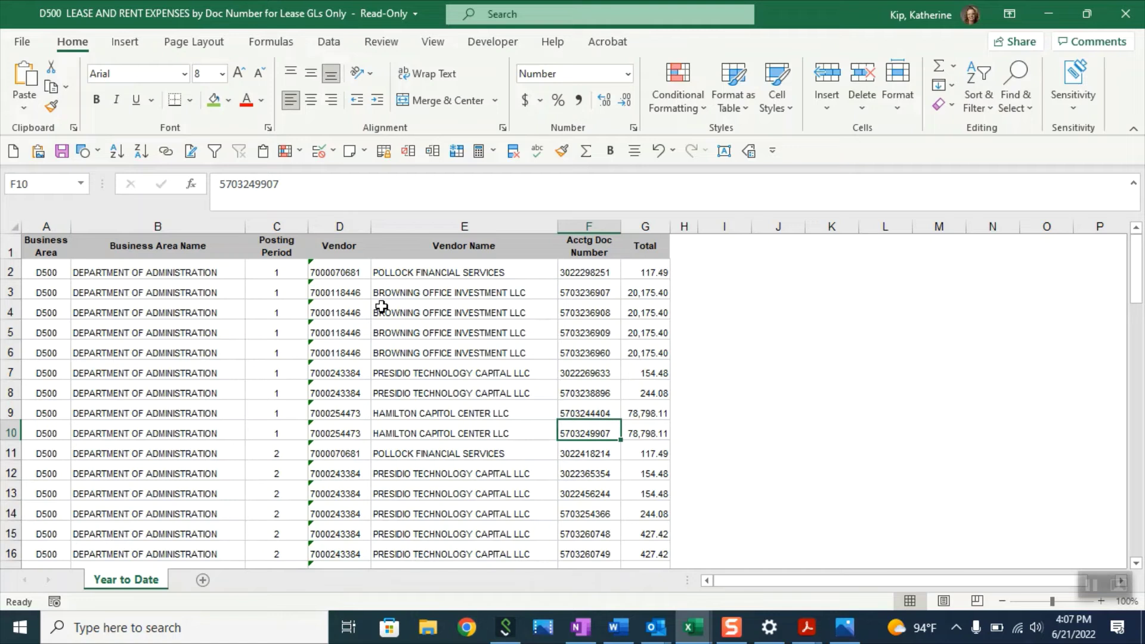
left_click(291, 273)
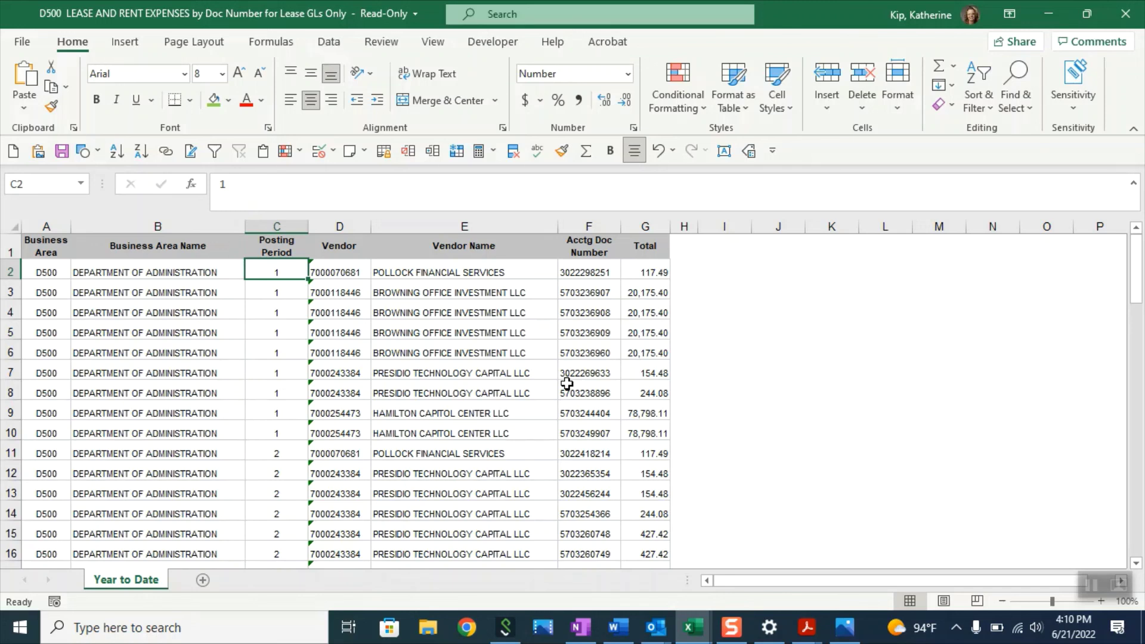
left_click(473, 405)
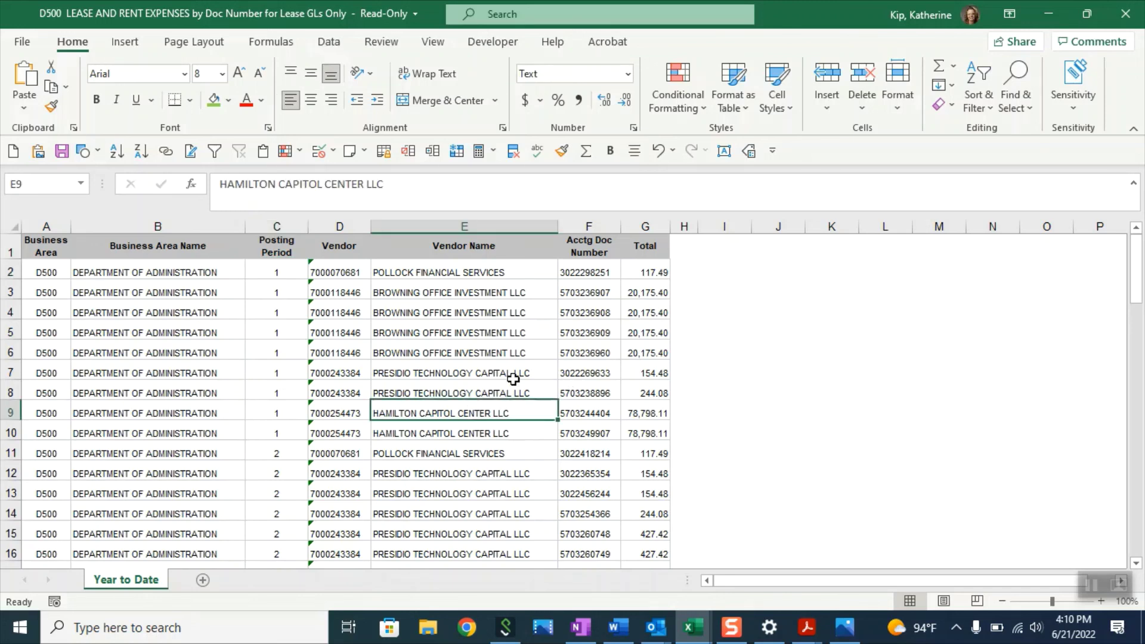